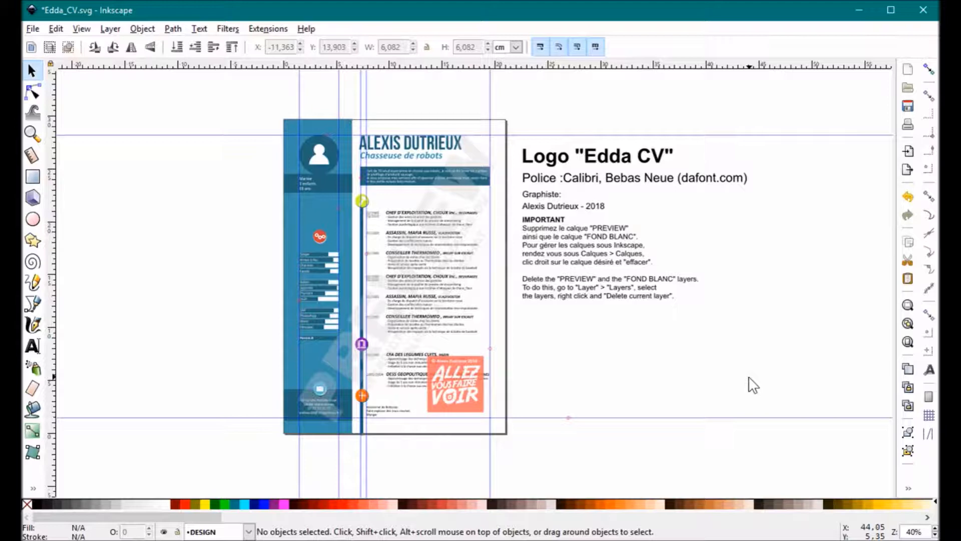
# Examine the CV template page and the notes beside it about the fonts and the layers to delete.
pyautogui.moveTo(740, 337); pyautogui.dragTo(716, 364)
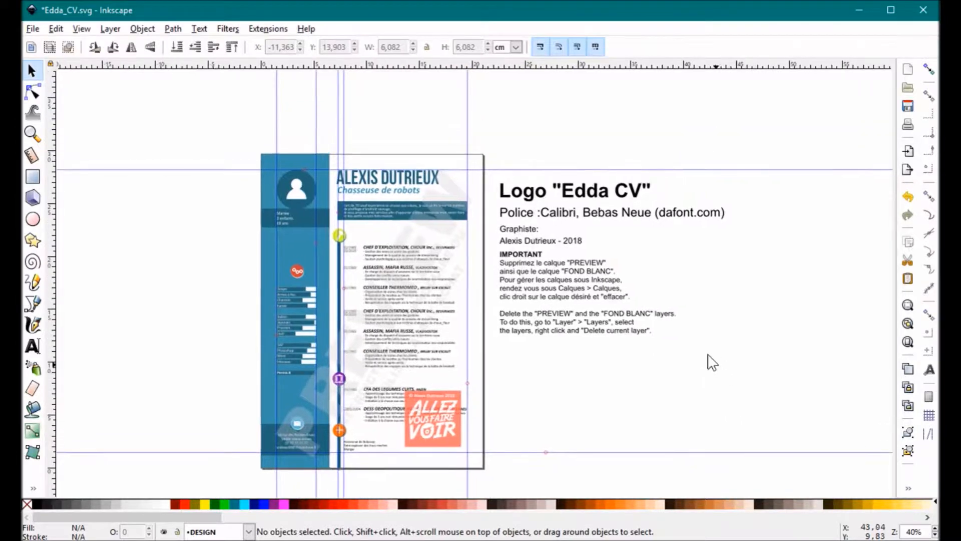
pyautogui.moveTo(614, 372); pyautogui.dragTo(624, 345)
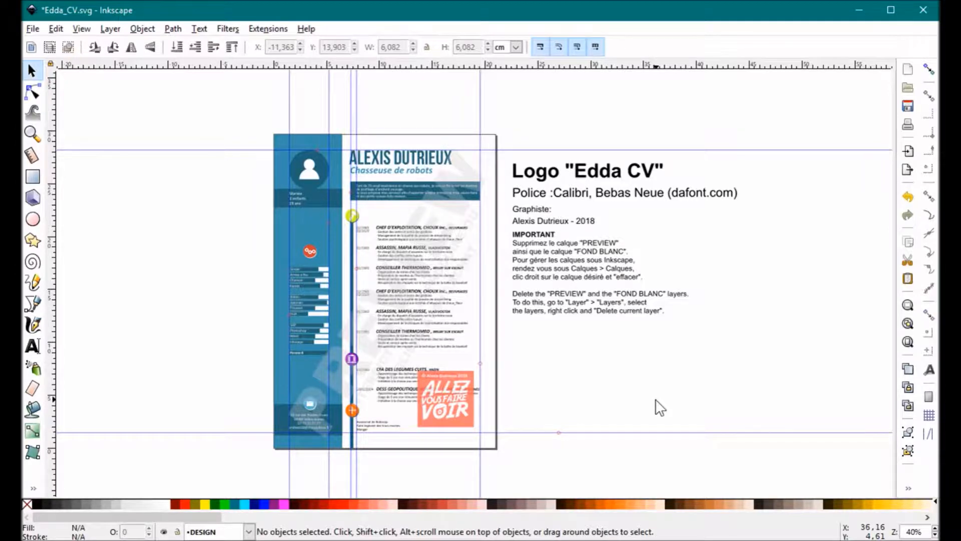
pyautogui.moveTo(676, 371); pyautogui.dragTo(714, 350)
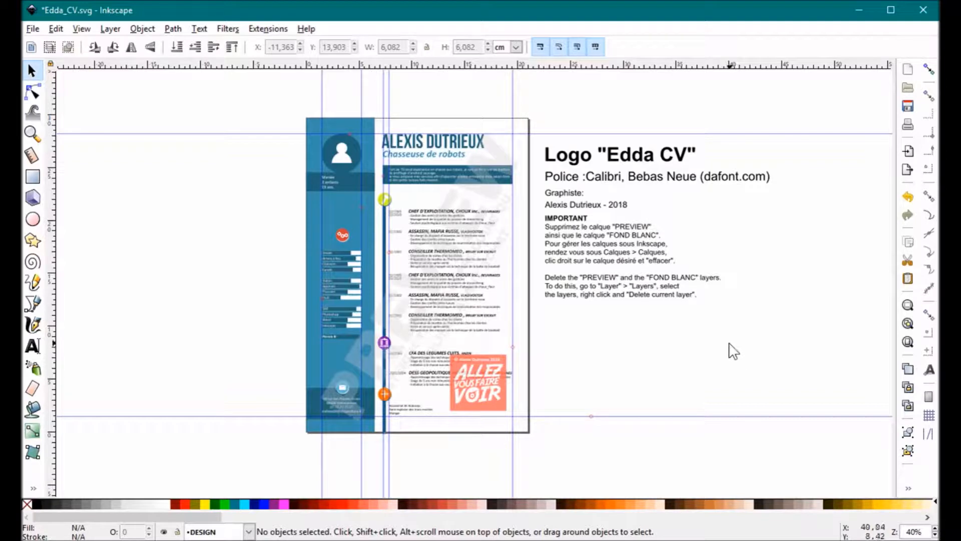
pyautogui.moveTo(733, 350); pyautogui.dragTo(708, 329)
pyautogui.moveTo(637, 357)
pyautogui.mouseDown()
pyautogui.moveTo(554, 305)
pyautogui.moveTo(566, 408)
pyautogui.moveTo(632, 350)
pyautogui.mouseUp()
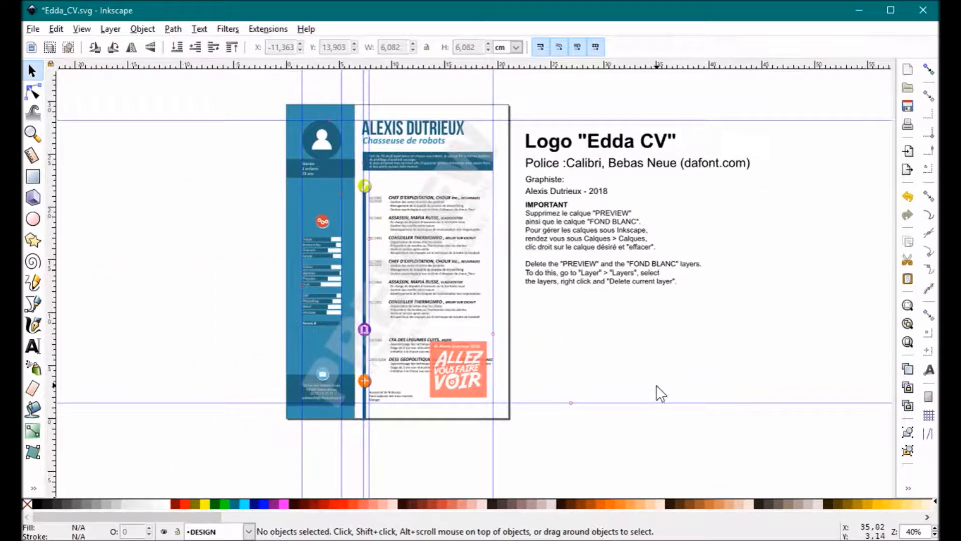
pyautogui.scroll(2, 660, 388)
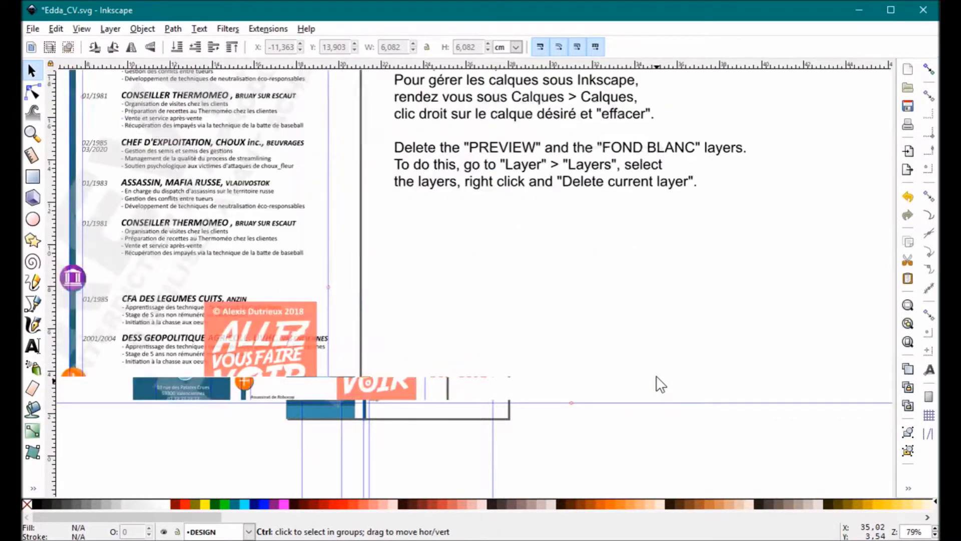
pyautogui.scroll(-3, 655, 386)
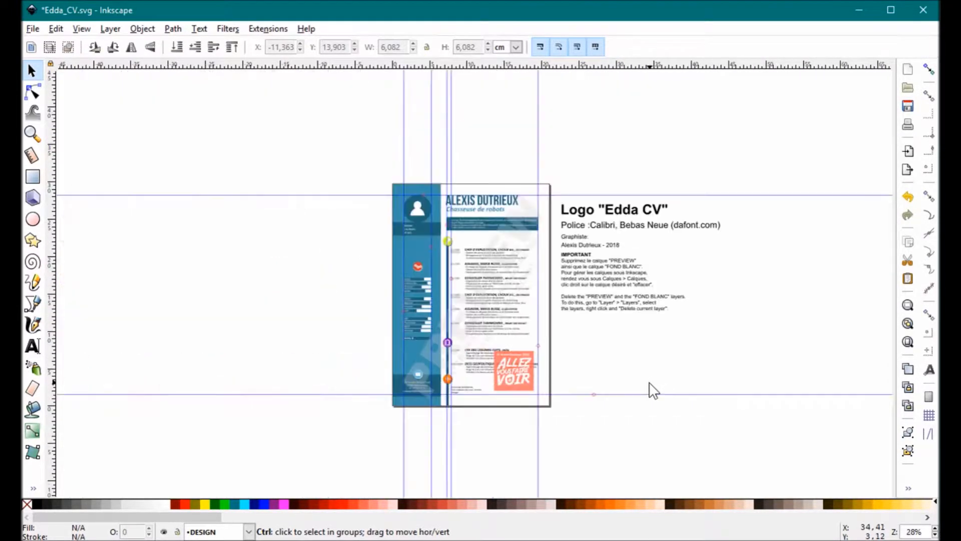
pyautogui.scroll(2, 654, 391)
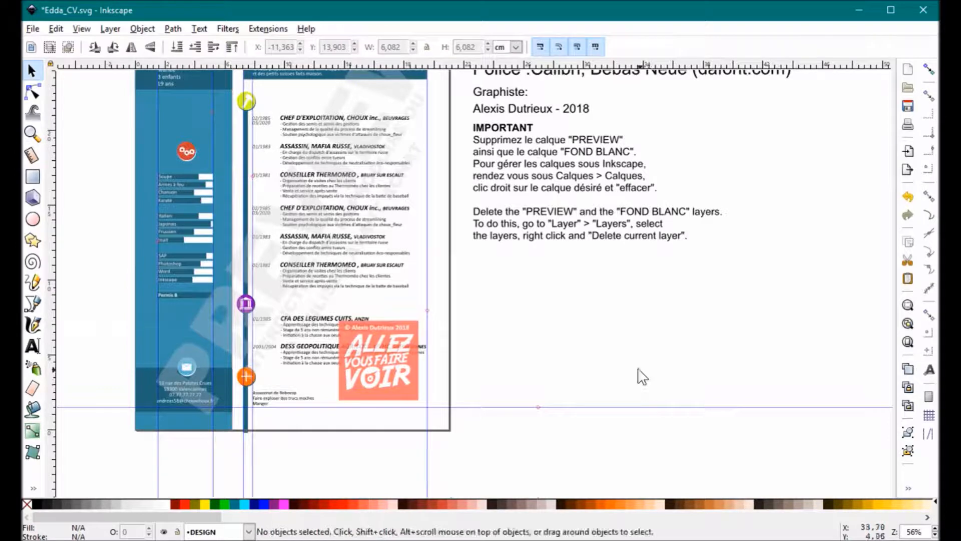
pyautogui.moveTo(614, 333); pyautogui.dragTo(676, 417)
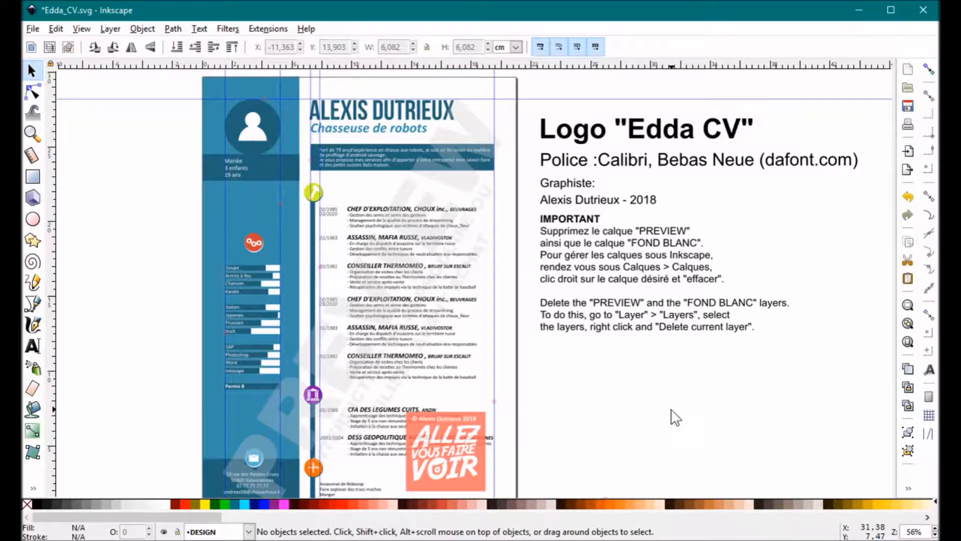
pyautogui.scroll(2, 596, 428)
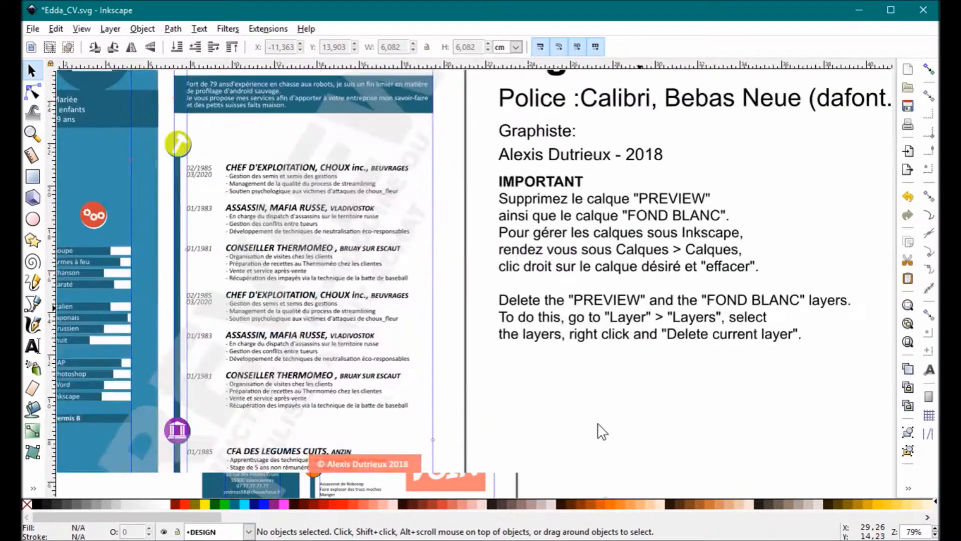
pyautogui.scroll(-2, 590, 427)
pyautogui.scroll(-1, 585, 418)
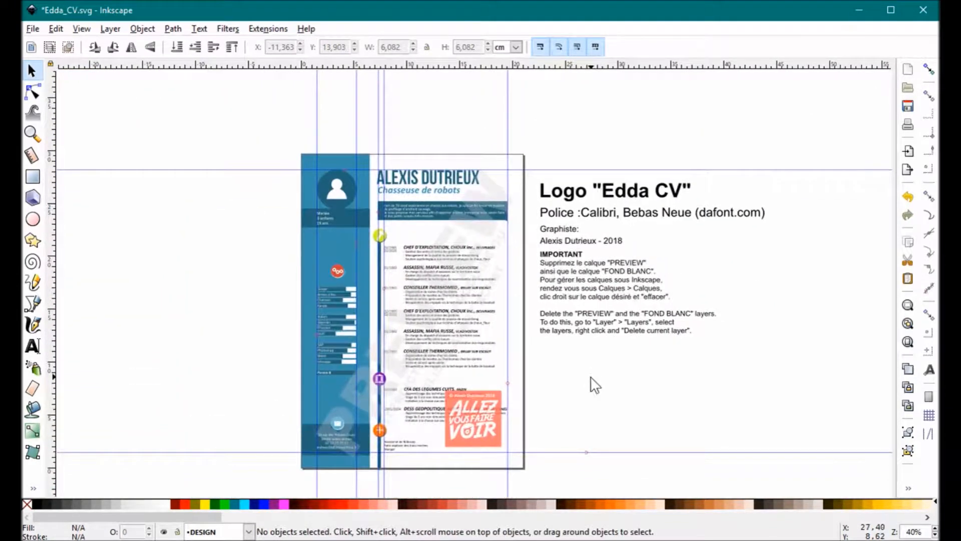
pyautogui.moveTo(586, 411); pyautogui.dragTo(600, 392)
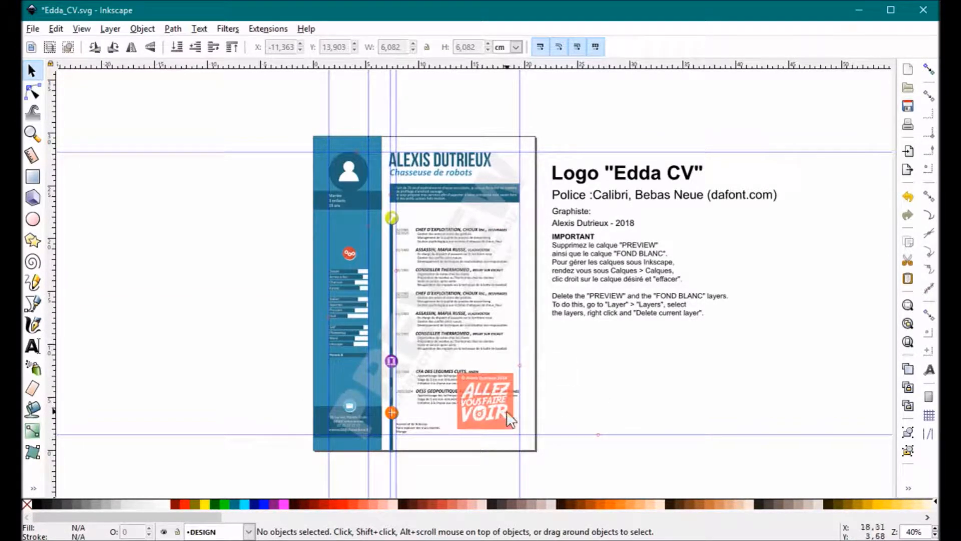
pyautogui.hscroll(2, 659, 355)
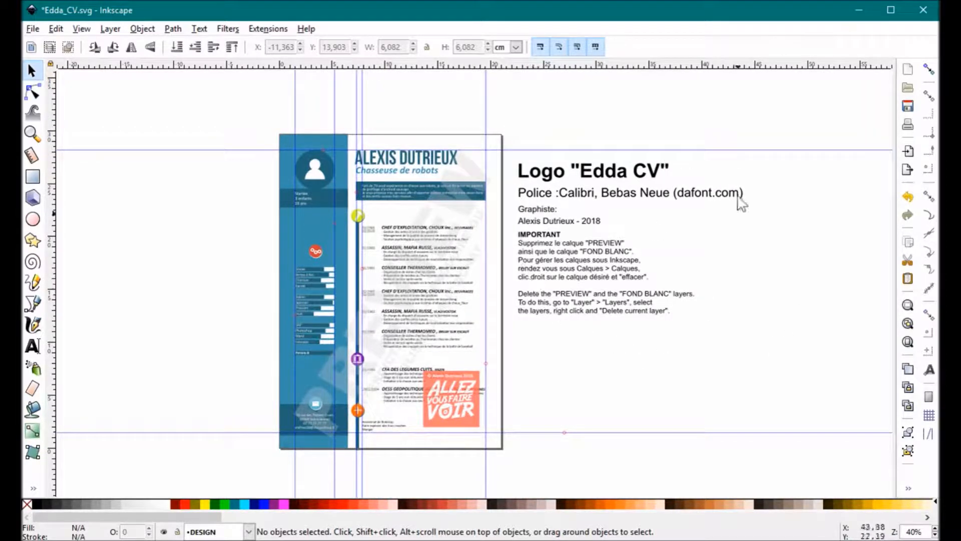
pyautogui.hscroll(-1, 518, 437)
pyautogui.moveTo(518, 437); pyautogui.dragTo(519, 437)
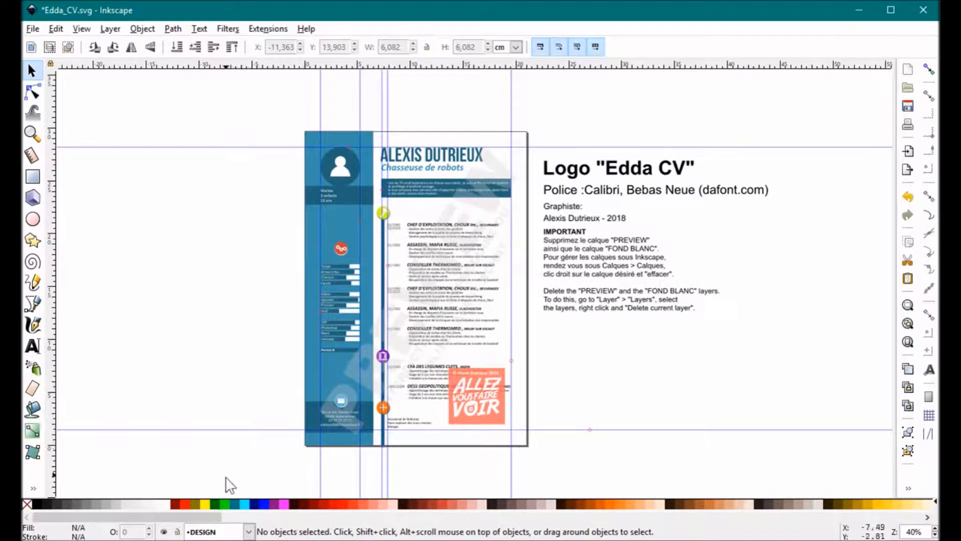
# Make PREVIEW the current layer and hide it.
pyautogui.click(228, 530)
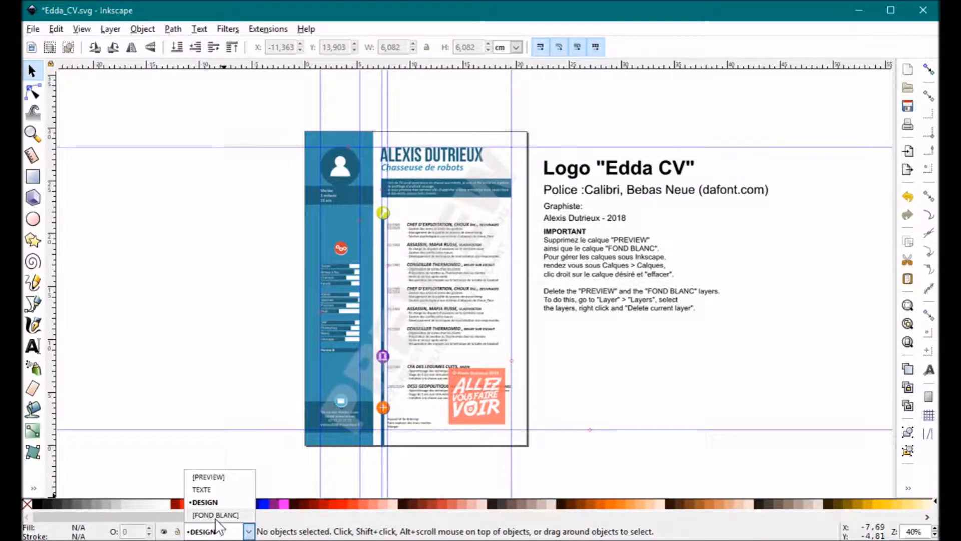
pyautogui.click(224, 479)
pyautogui.moveTo(249, 468); pyautogui.dragTo(225, 462)
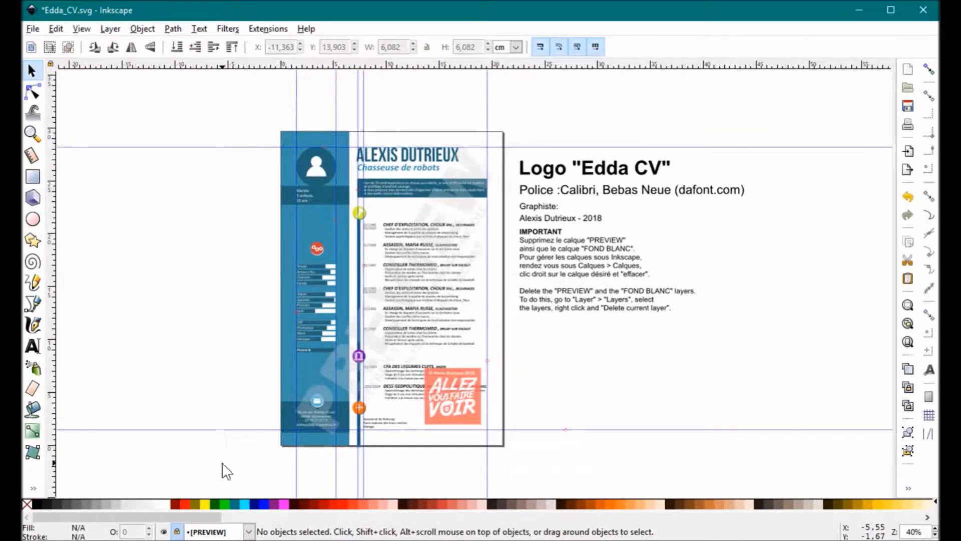
pyautogui.hscroll(1, 257, 476)
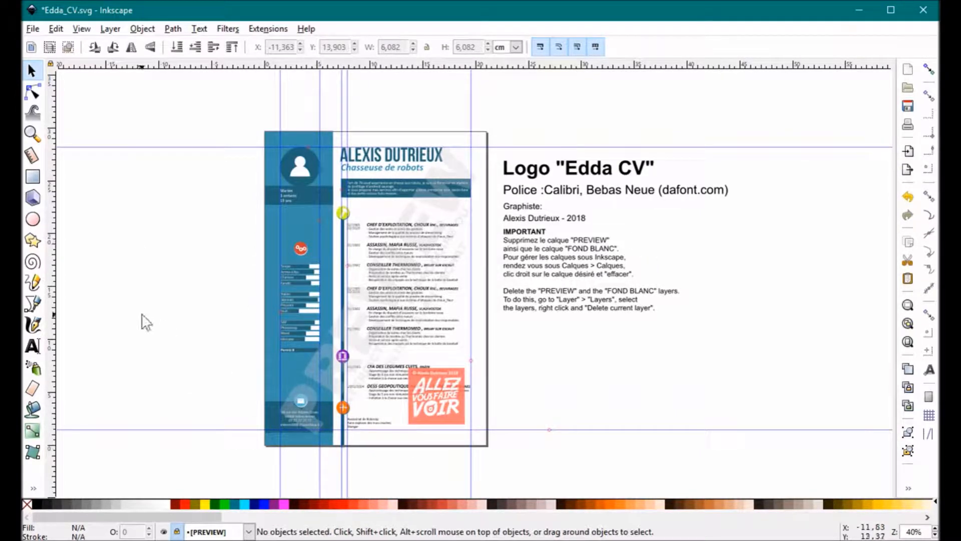
pyautogui.hscroll(-1, 170, 318)
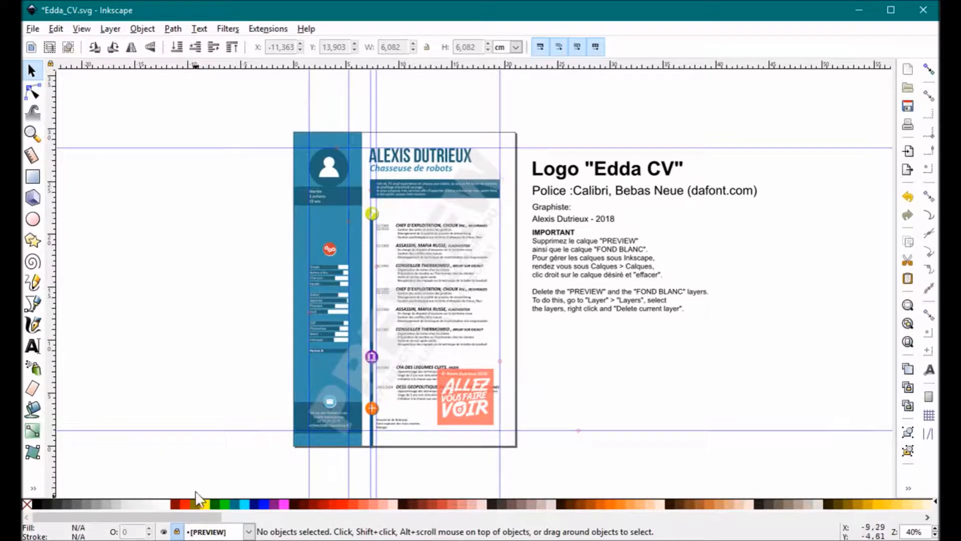
pyautogui.click(208, 529)
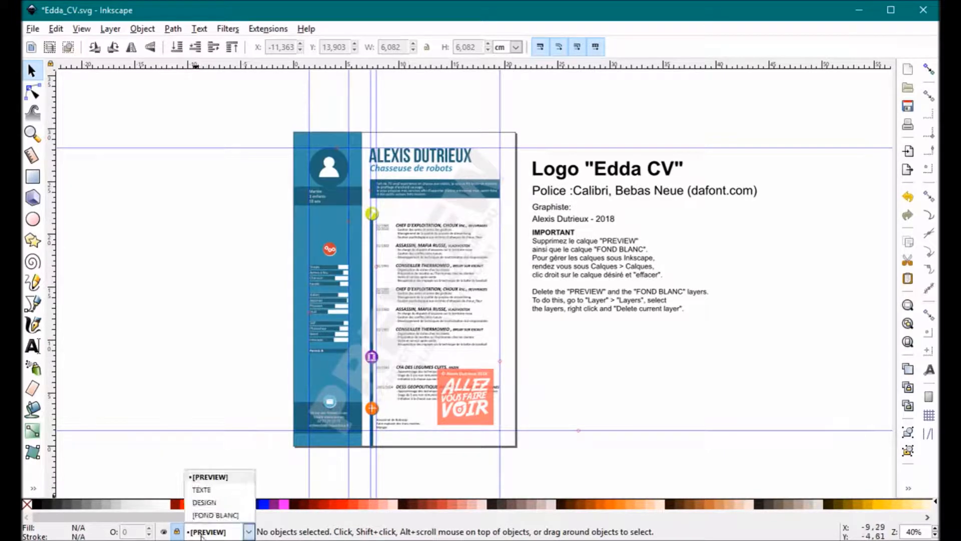
pyautogui.click(212, 477)
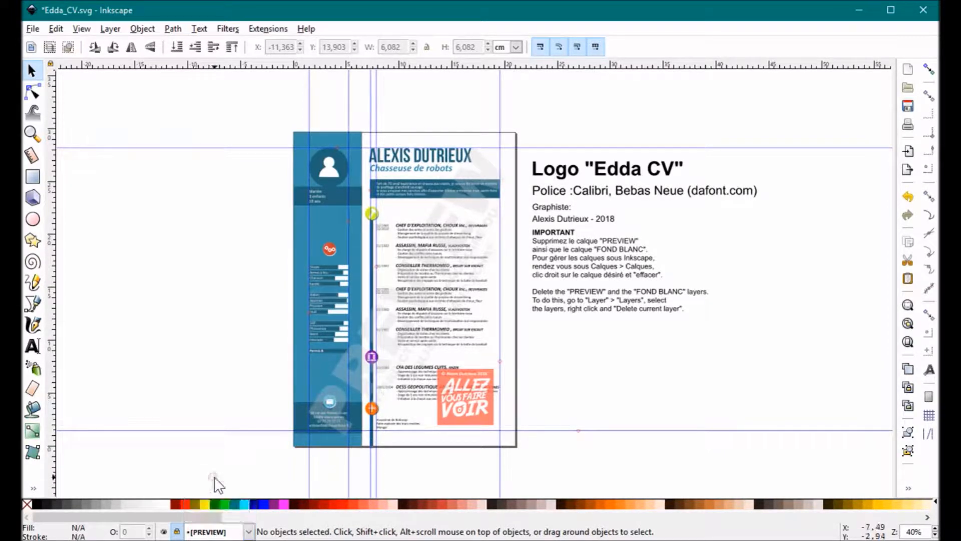
pyautogui.click(163, 531)
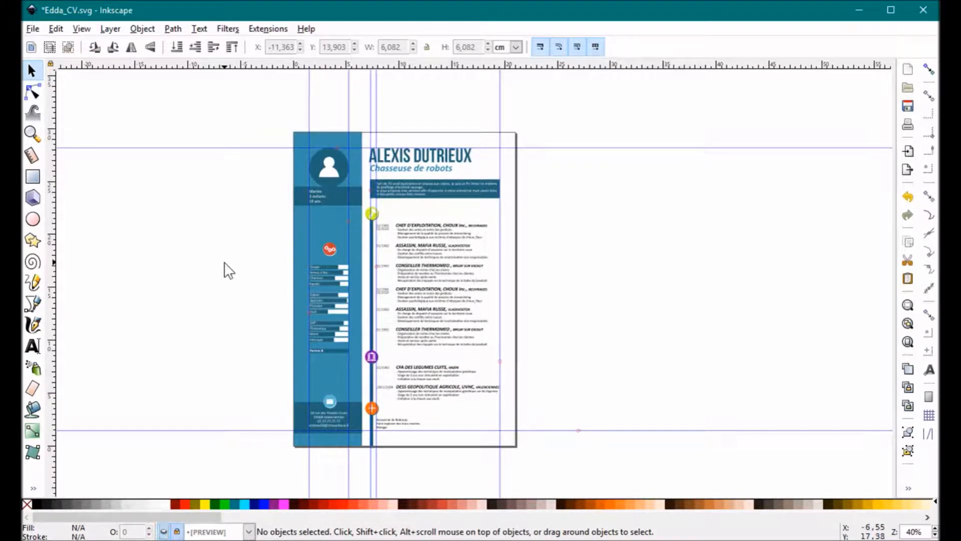
# Delete the horizontal guideline near the bottom edge of the CV page.
pyautogui.hscroll(-2, 593, 320)
pyautogui.scroll(-1, 571, 346)
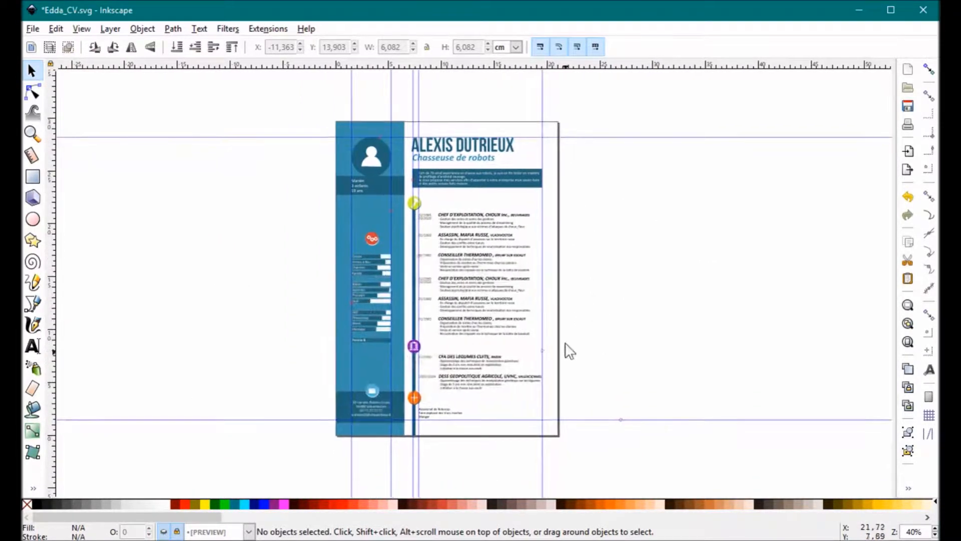
pyautogui.doubleClick(643, 420)
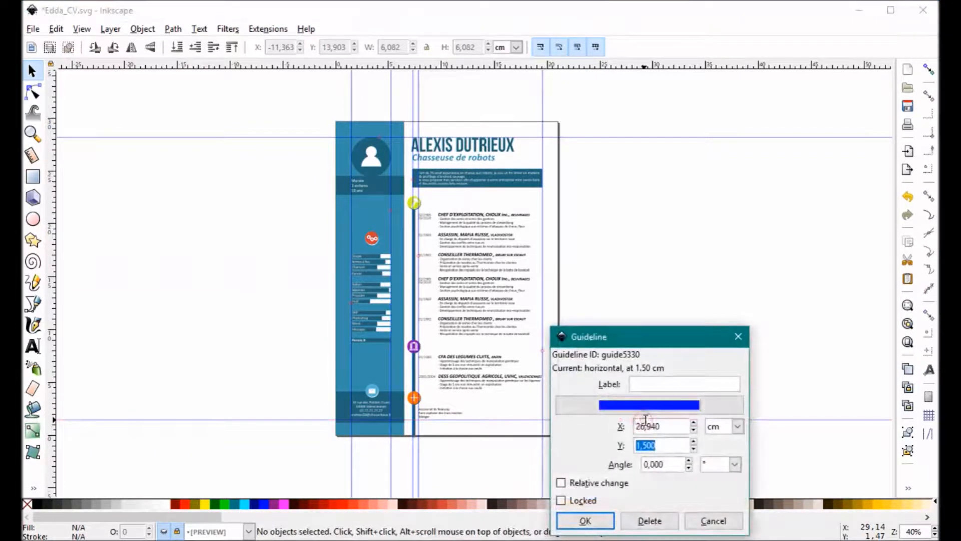
pyautogui.click(660, 516)
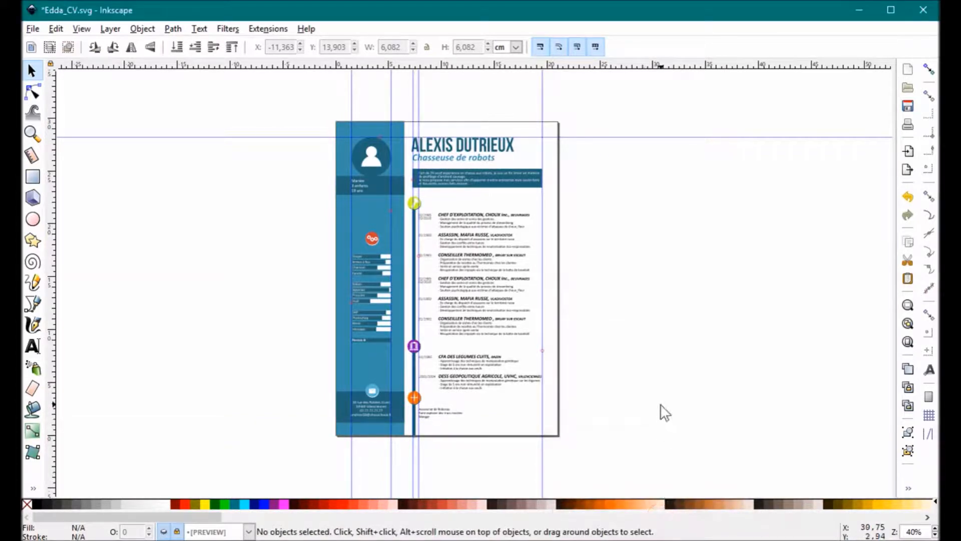
# Highlight the whole name heading of the CV with the Text tool, and return to the Selector with the heading selected.
pyautogui.scroll(-1, 607, 425)
pyautogui.scroll(3, 569, 221)
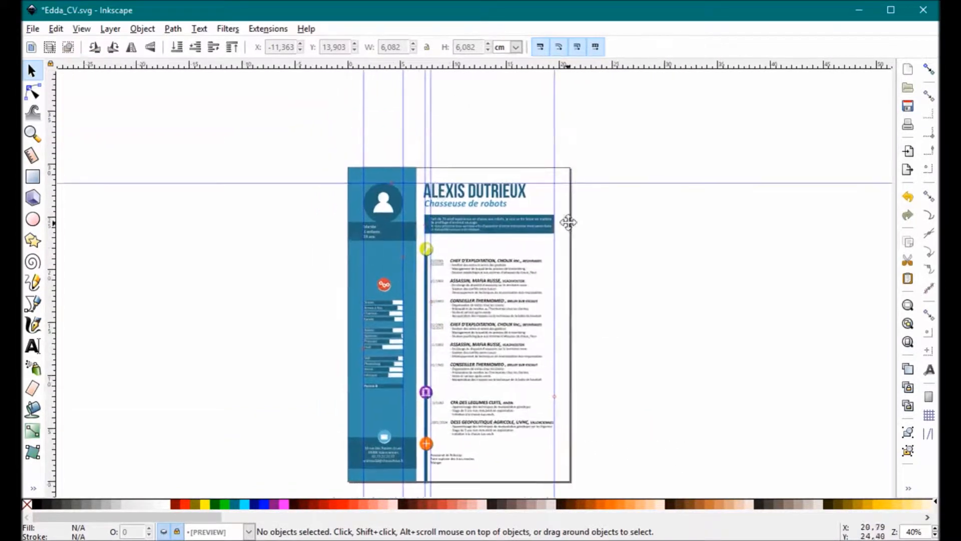
pyautogui.scroll(1, 401, 222)
pyautogui.moveTo(596, 302); pyautogui.dragTo(580, 257)
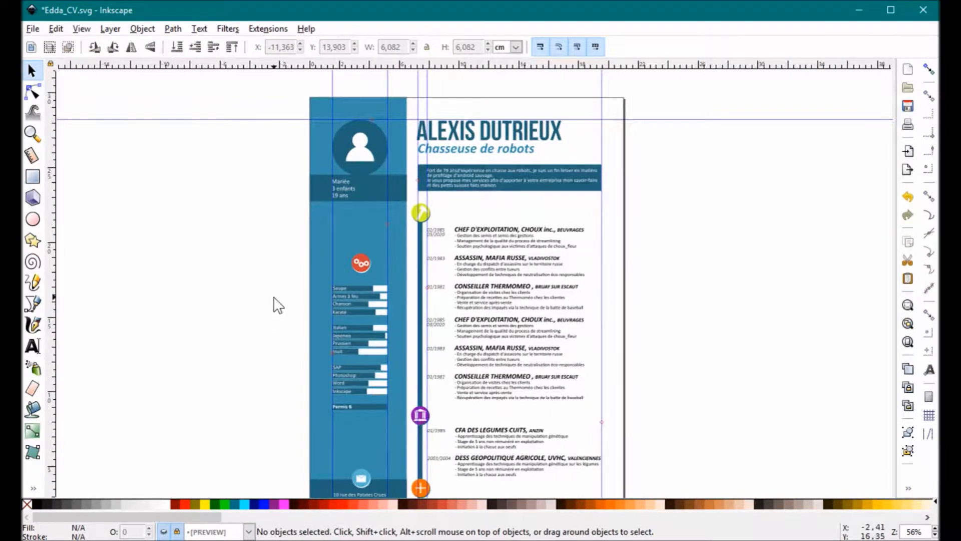
pyautogui.hscroll(2, 232, 296)
pyautogui.scroll(3, 472, 221)
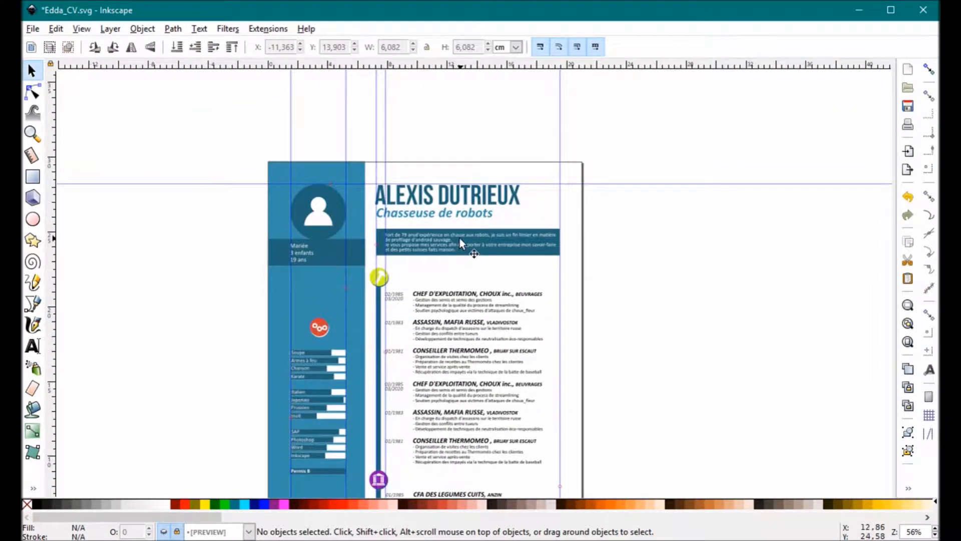
pyautogui.press('ctrl')
pyautogui.scroll(2, 452, 231)
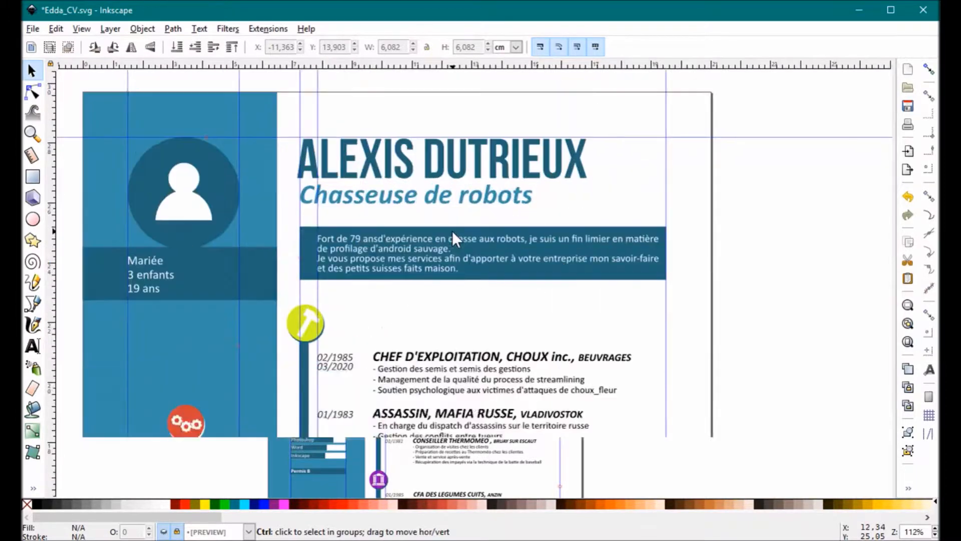
pyautogui.scroll(4, 455, 250)
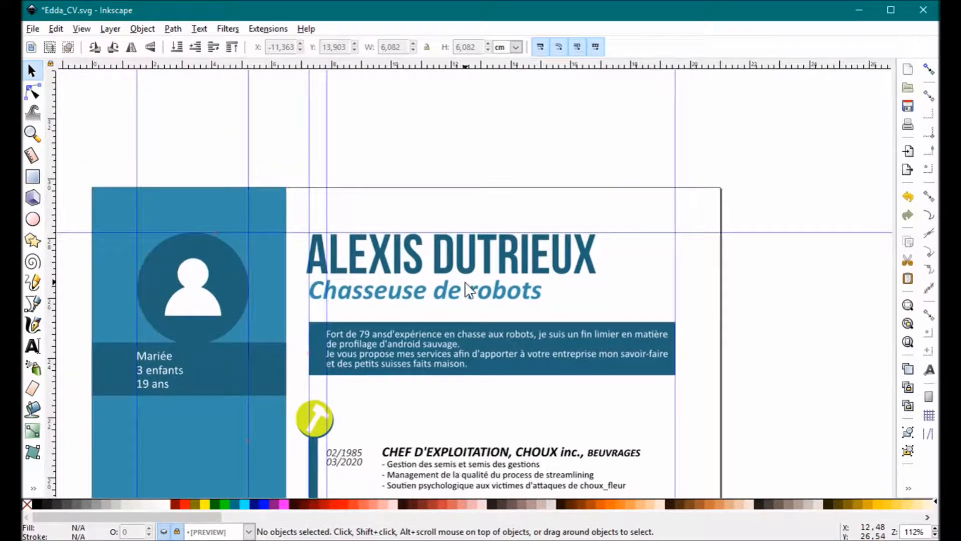
pyautogui.click(494, 259)
pyautogui.press('t')
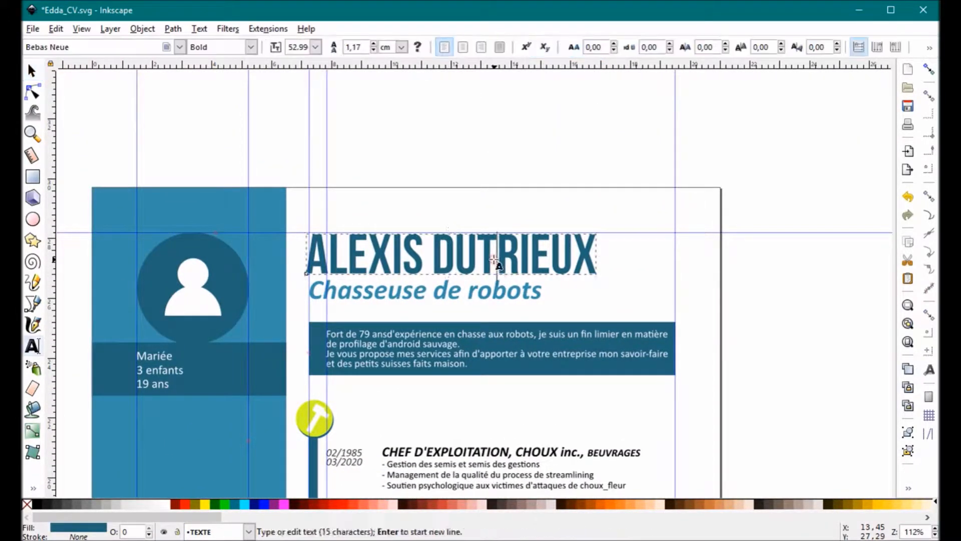
pyautogui.tripleClick(495, 260)
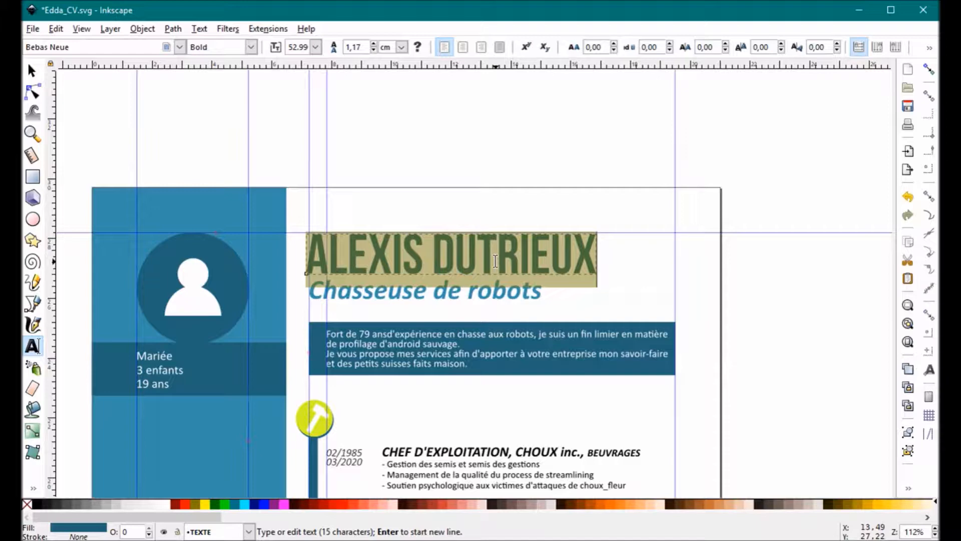
pyautogui.click(32, 73)
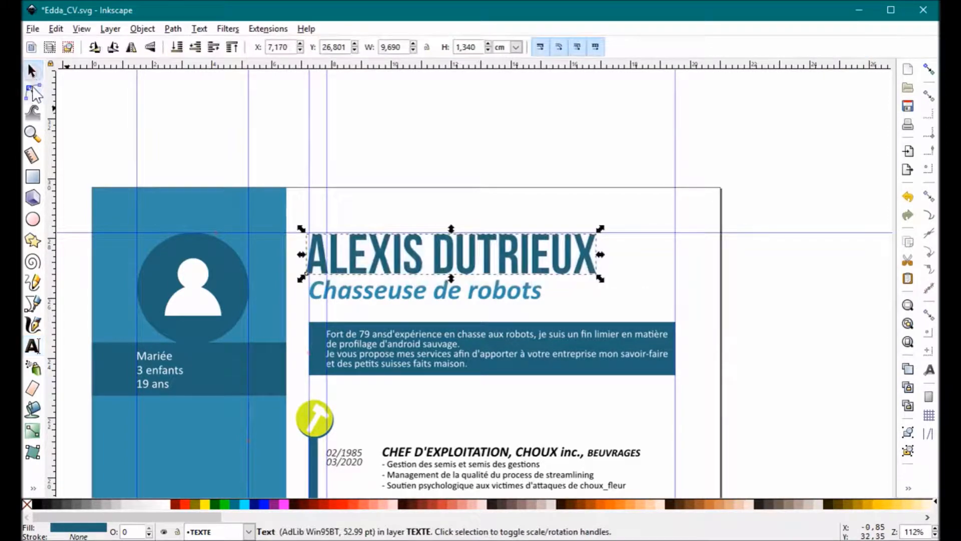
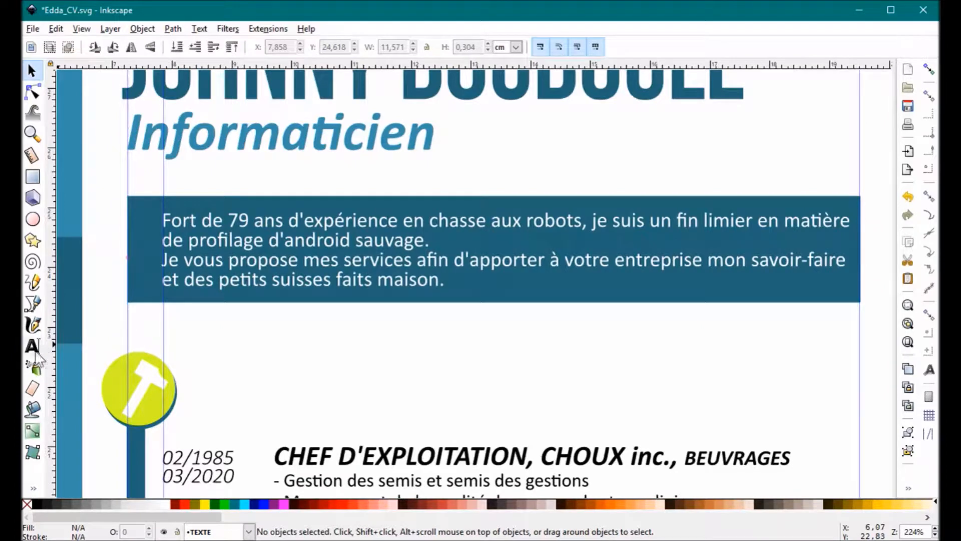
# Place the text cursor in the first line of the profile paragraph, leave text editing, and select that line as an object.
pyautogui.doubleClick(424, 220)
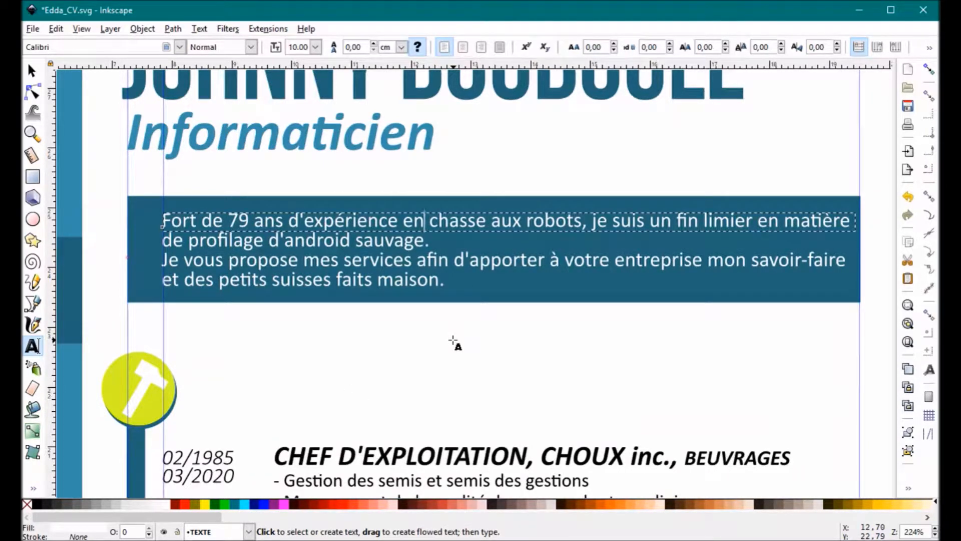
pyautogui.click(31, 70)
pyautogui.click(404, 380)
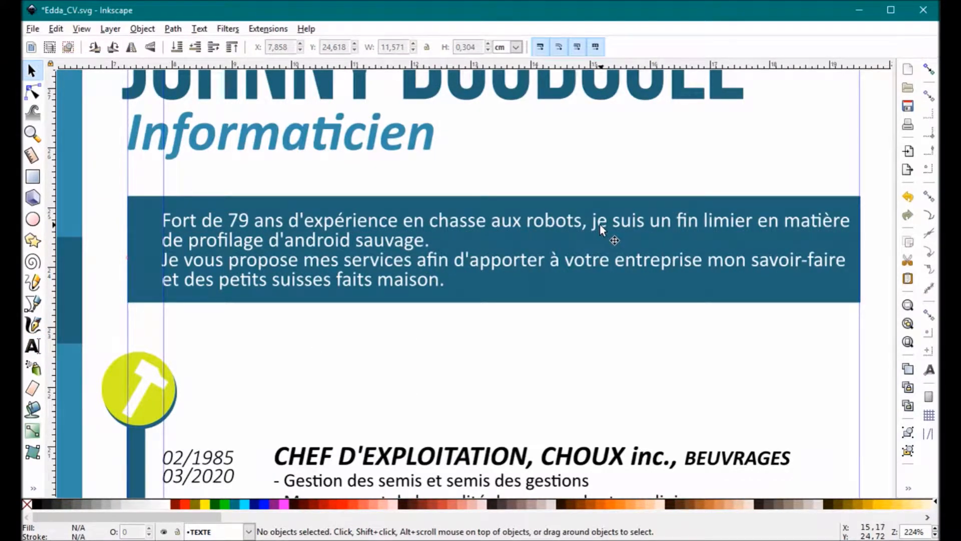
pyautogui.click(601, 229)
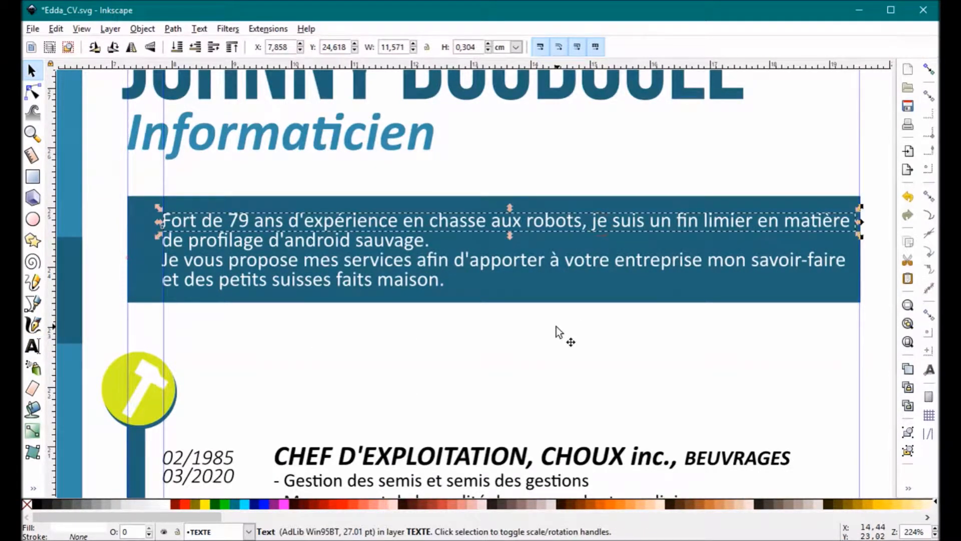
# Replace the first line of the profile paragraph with "FDsknfekwnfonewiofnekldnewkldnewkndlewndlewndkendkewldwe", and leave text editing with nothing selected.
pyautogui.doubleClick(534, 225)
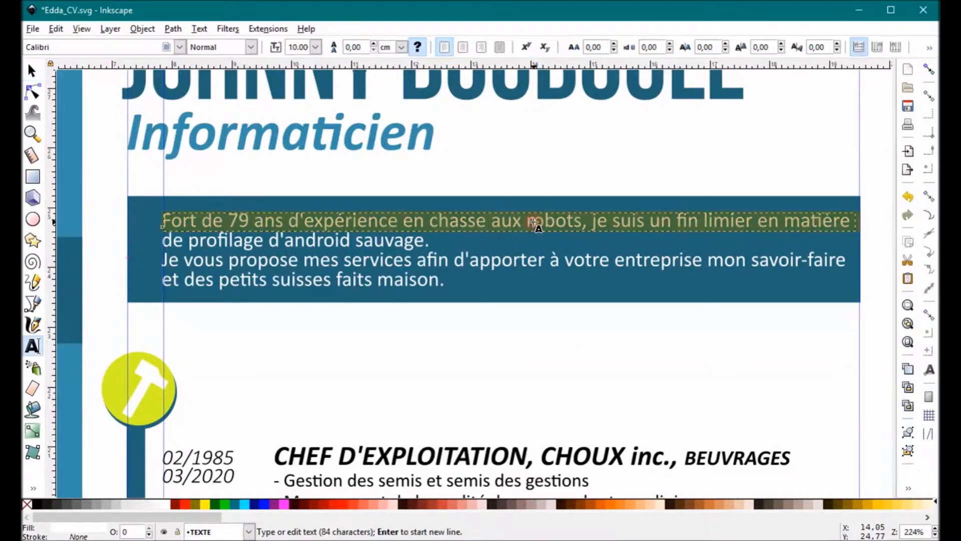
pyautogui.write('F')
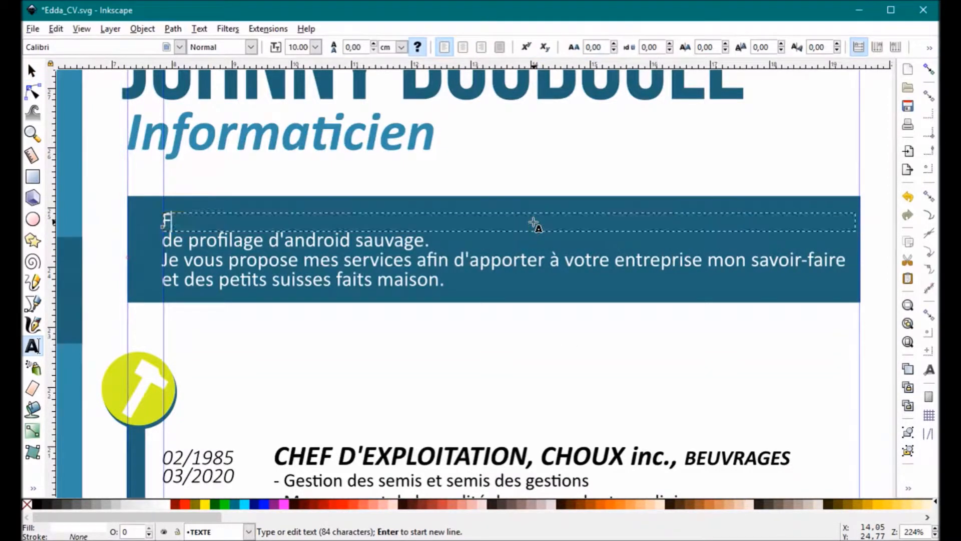
pyautogui.write('Dsknfekwnfonewiofnekldnewkldnewkndlewndlewndkendkewldwe')
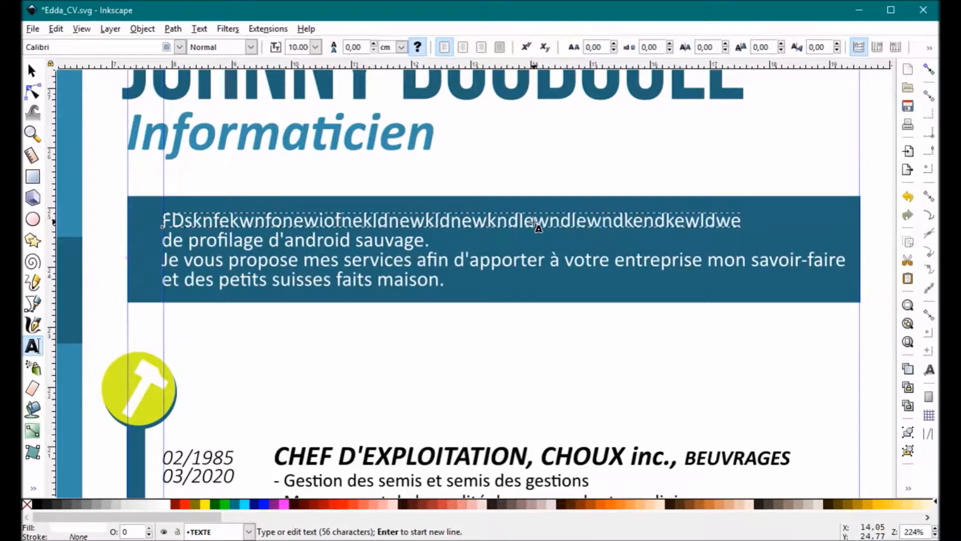
pyautogui.click(31, 71)
pyautogui.click(314, 309)
pyautogui.scroll(-1, 488, 371)
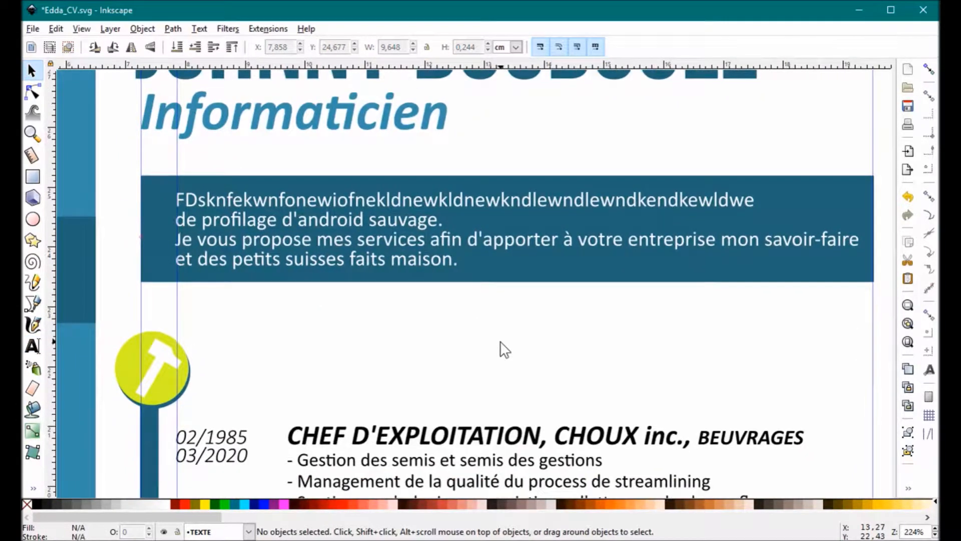
# Delete the last line of the profile paragraph, "et des petits suisses faits maison.", and undo the deletion.
pyautogui.click(440, 259)
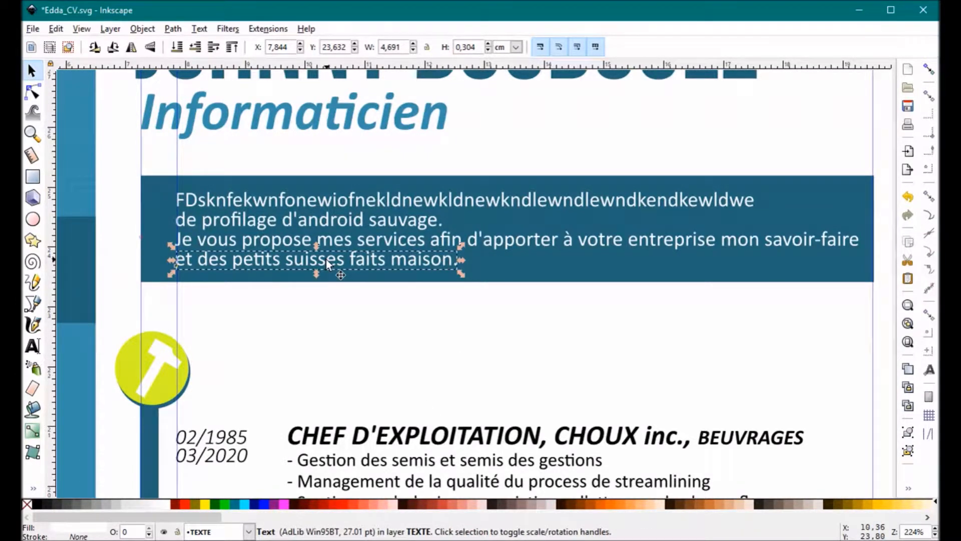
pyautogui.press('Delete')
pyautogui.press('ctrl')
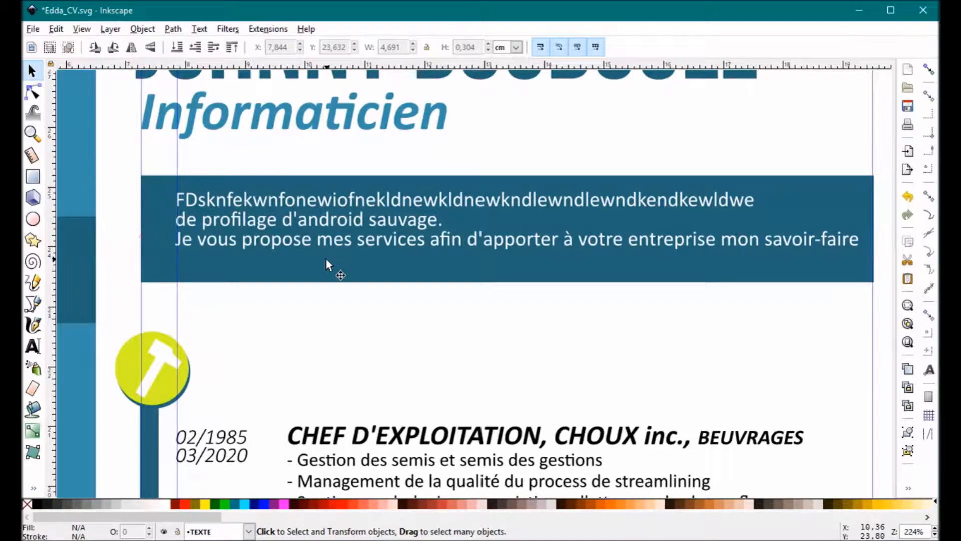
pyautogui.hotkey('ctrl', 'z')
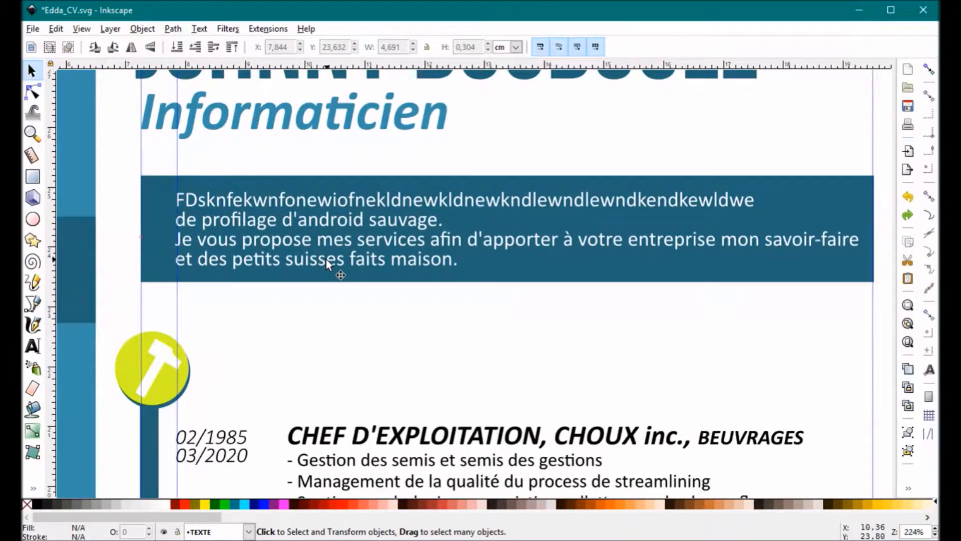
# Delete the three repeated job entries in the lower half of the work experience section, including their dates and bullet lines.
pyautogui.scroll(-10, 326, 264)
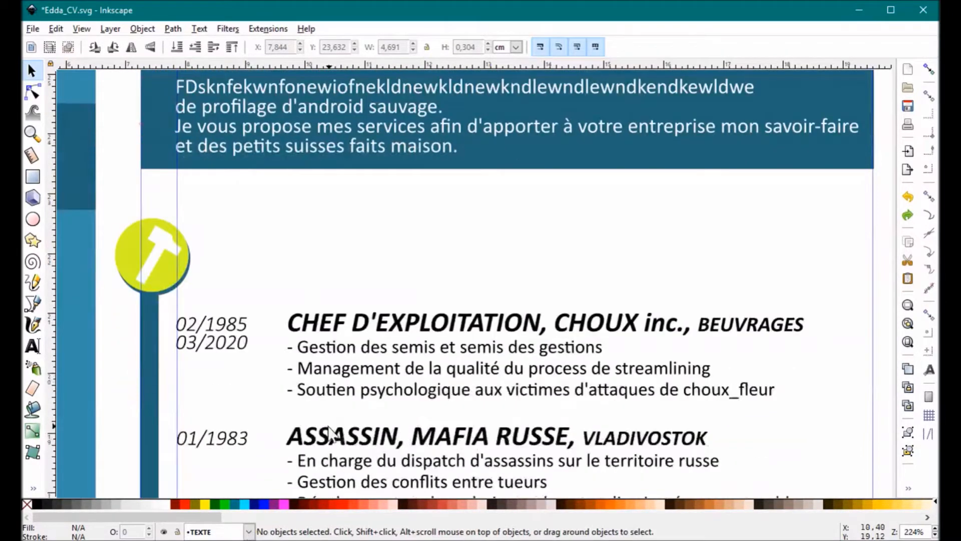
pyautogui.keyDown('ctrl'); pyautogui.scroll(-2, 363, 271); pyautogui.keyUp('ctrl')
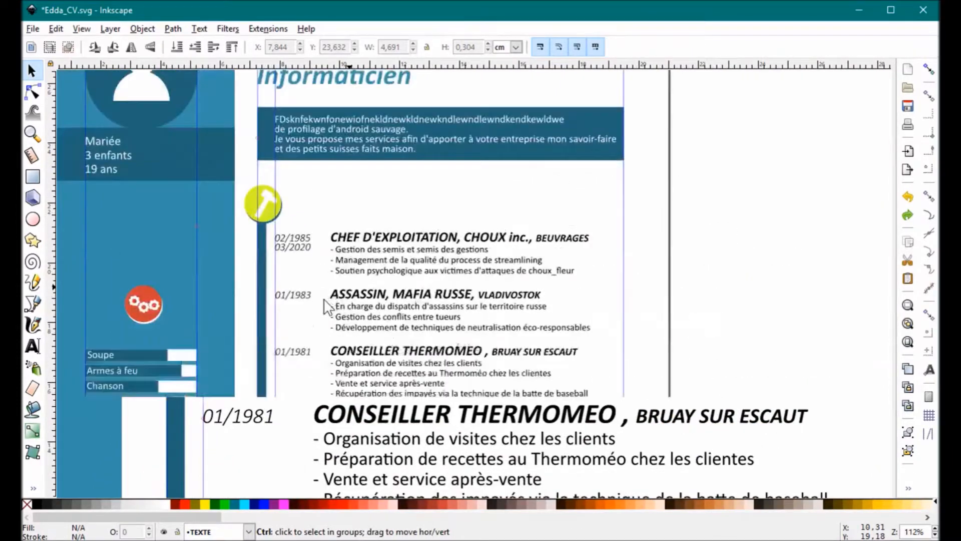
pyautogui.scroll(-5, 396, 351)
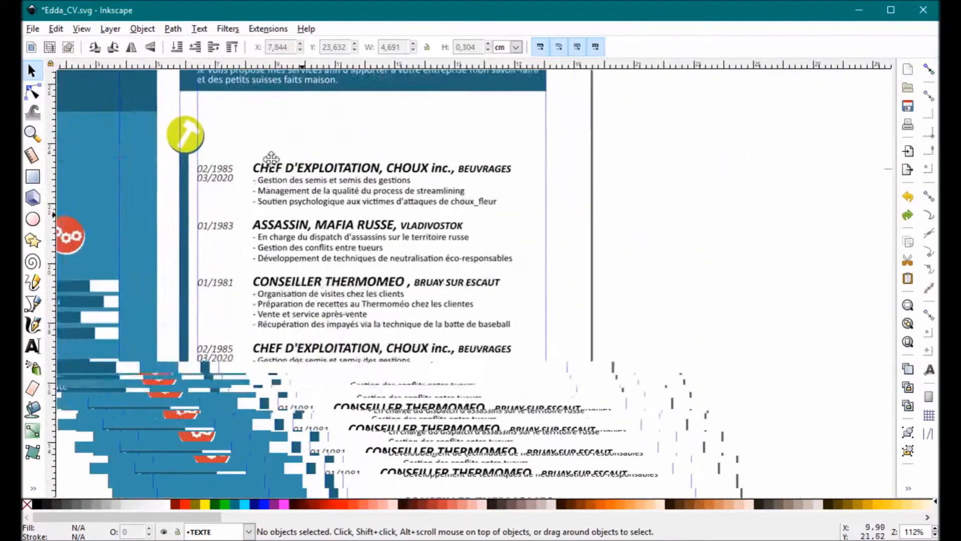
pyautogui.scroll(2, 464, 210)
pyautogui.keyDown('ctrl'); pyautogui.scroll(1, 443, 230); pyautogui.keyUp('ctrl')
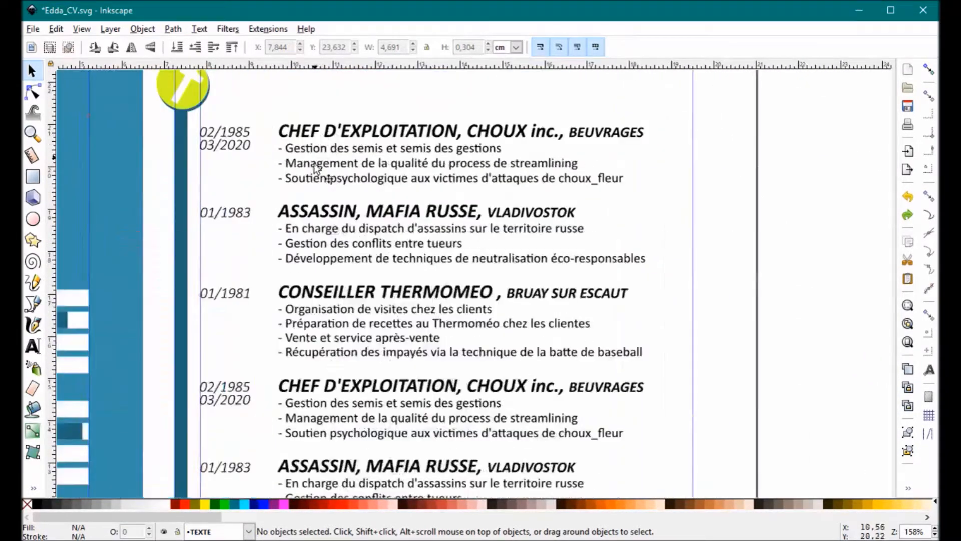
pyautogui.scroll(-3, 300, 355)
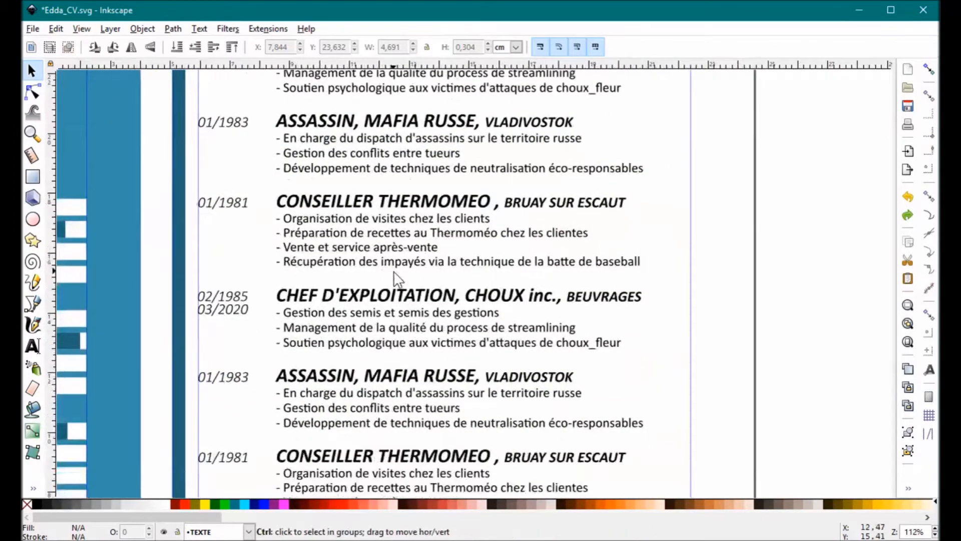
pyautogui.keyDown('ctrl'); pyautogui.scroll(-1, 395, 276); pyautogui.keyUp('ctrl')
pyautogui.moveTo(633, 461); pyautogui.dragTo(248, 275)
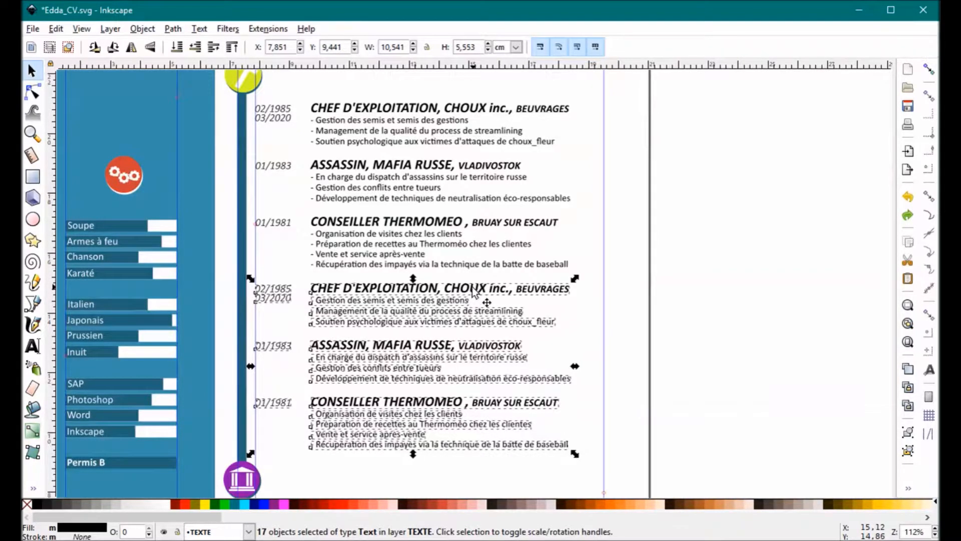
pyautogui.click(637, 431)
pyautogui.scroll(-2, 624, 416)
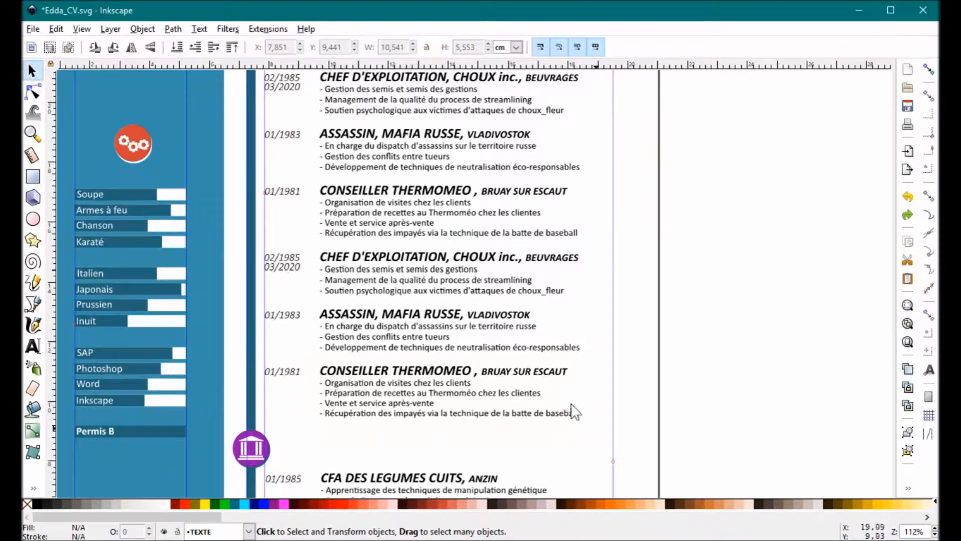
pyautogui.moveTo(680, 440); pyautogui.dragTo(239, 286)
pyautogui.scroll(-2, 190, 188)
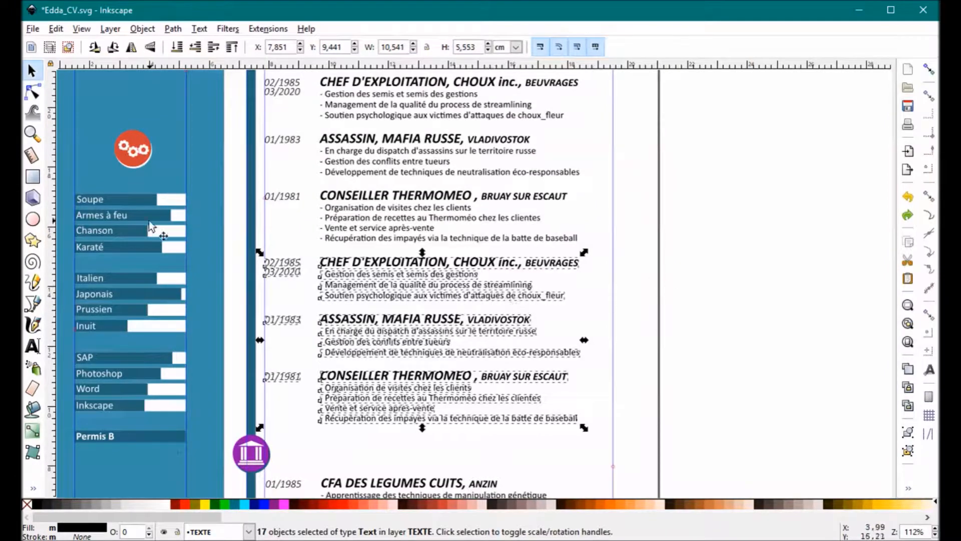
pyautogui.press('Delete')
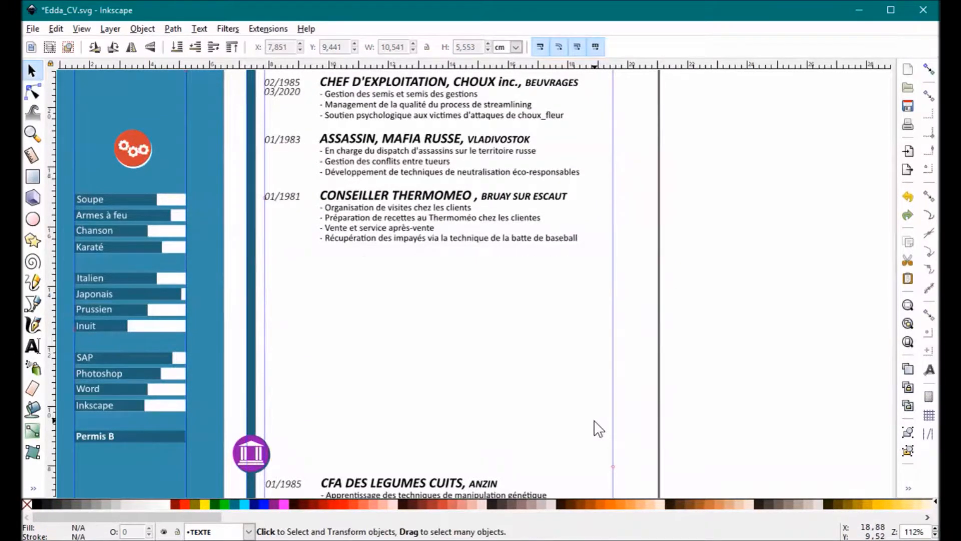
# Shift the CONSEILLER THERMOMEO entry with its date and bullet lines slightly sideways, to an X of about 7.935 cm.
pyautogui.scroll(3, 439, 454)
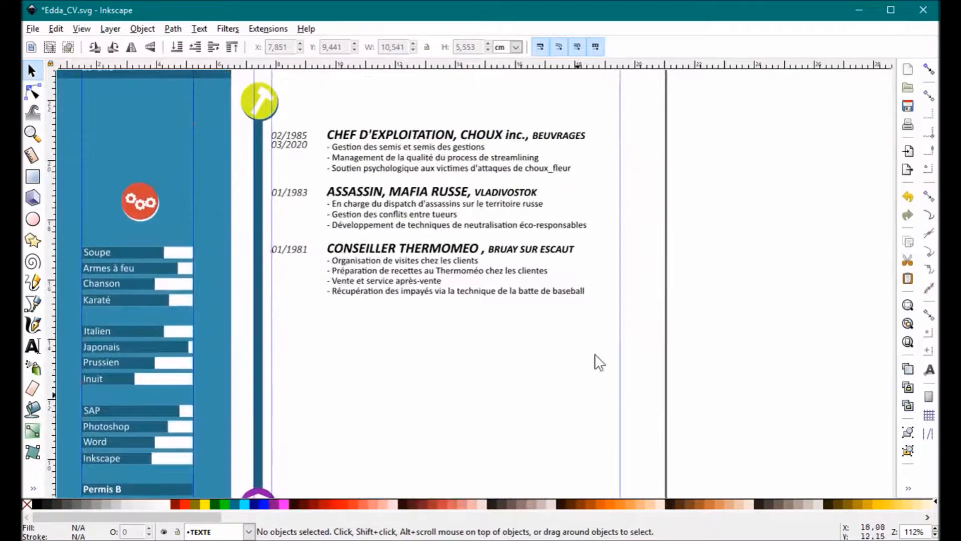
pyautogui.moveTo(639, 324); pyautogui.dragTo(262, 235)
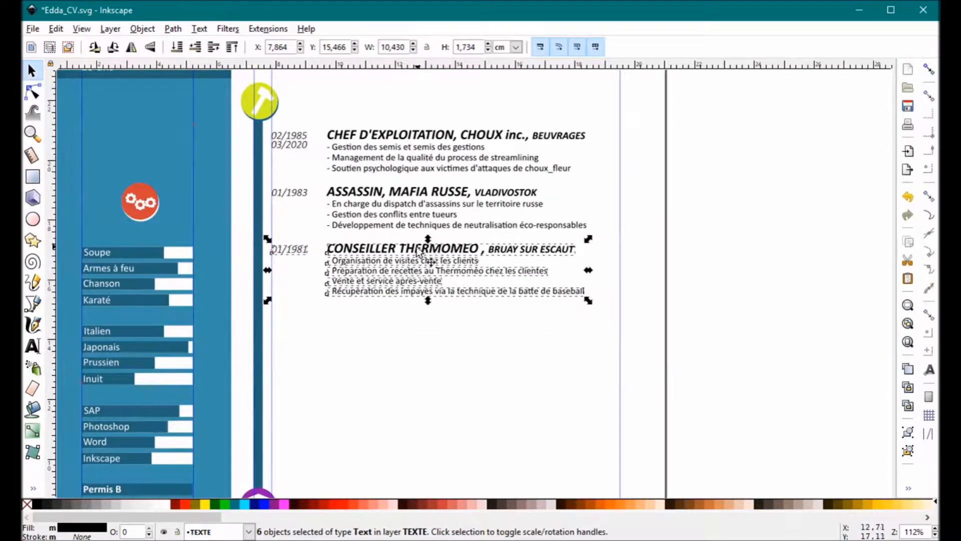
pyautogui.moveTo(418, 252); pyautogui.dragTo(422, 276)
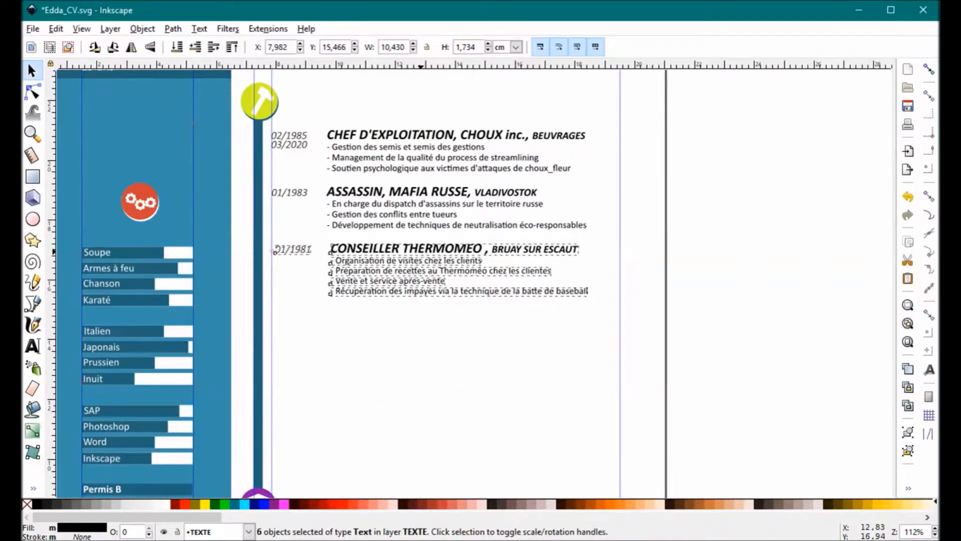
pyautogui.moveTo(422, 260); pyautogui.dragTo(419, 249)
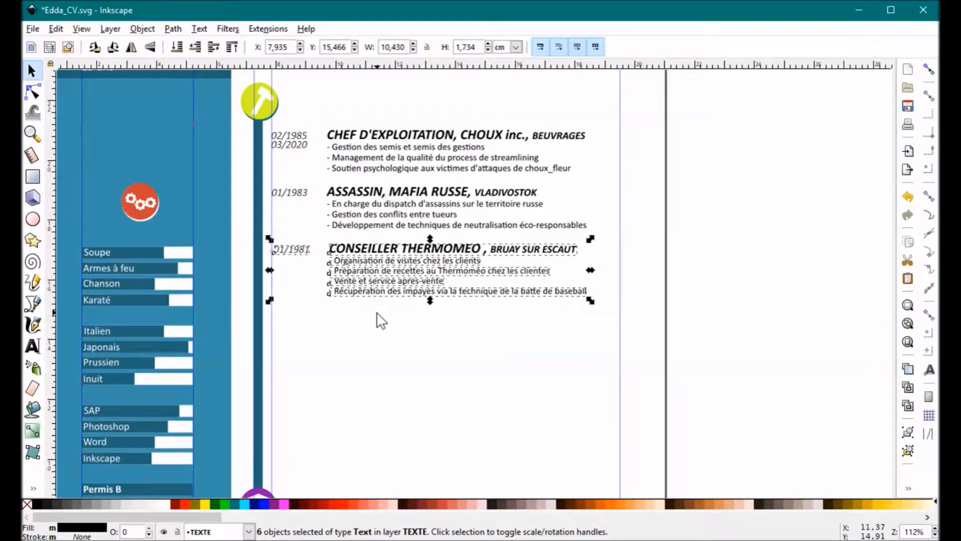
# Duplicate the CONSEILLER THERMOMEO entry, move the copy straight below the original, and undo both the move and the duplication.
pyautogui.press('ctrl')
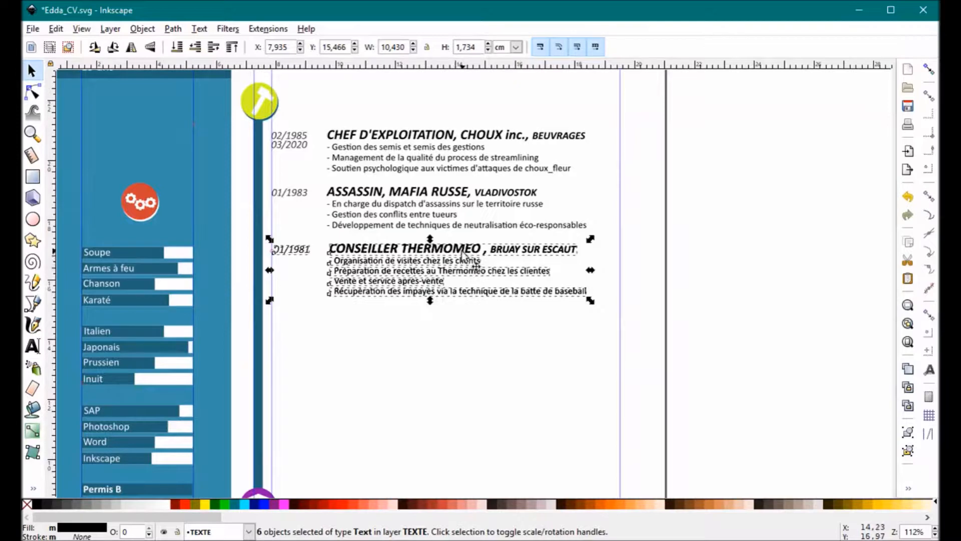
pyautogui.hotkey('ctrl', 'd')
pyautogui.moveTo(463, 250); pyautogui.dragTo(452, 319)
pyautogui.click(447, 388)
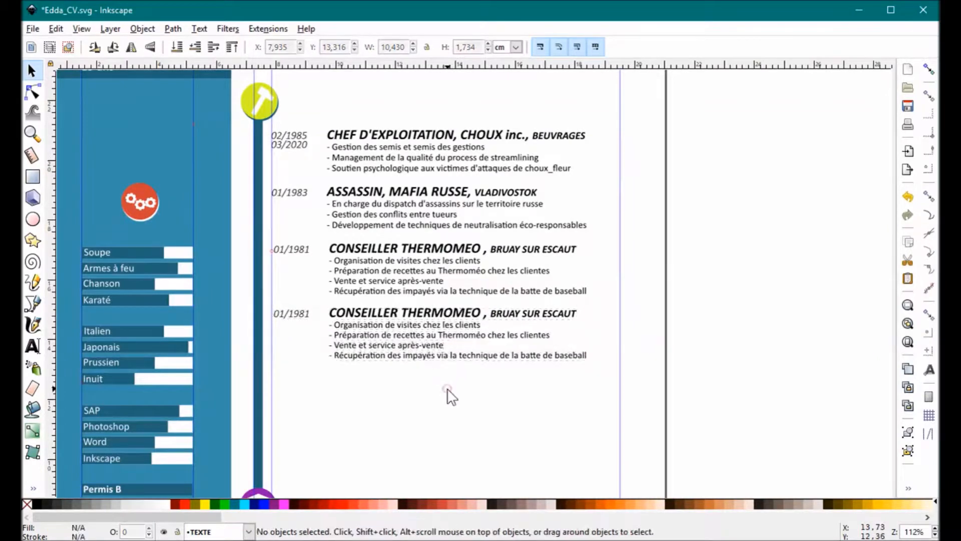
pyautogui.hotkey('ctrl', 'z')
pyautogui.hotkey('ctrl', 'z')
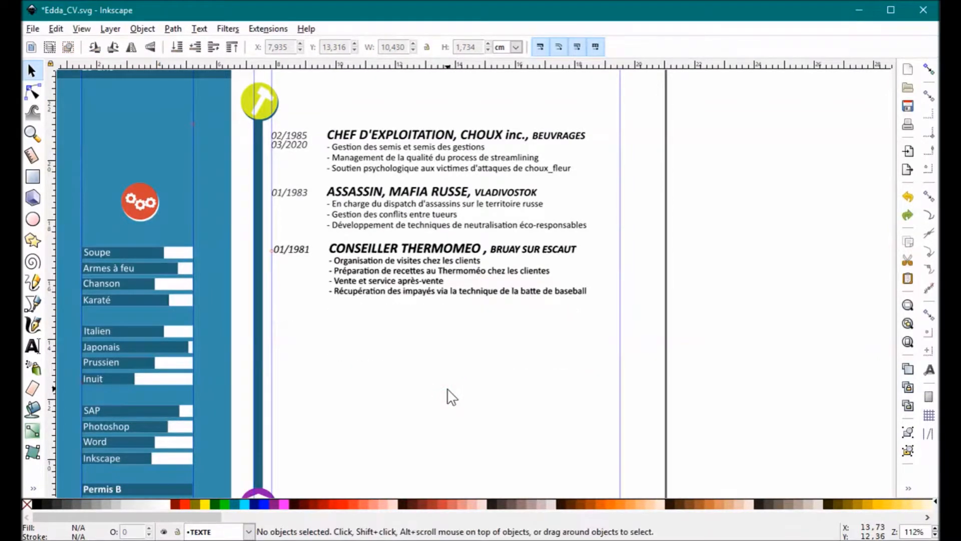
# Duplicate the whole CONSEILLER THERMOMEO entry and place the copy straight below the original, at a Y of about 13.316 cm.
pyautogui.moveTo(636, 345); pyautogui.dragTo(263, 237)
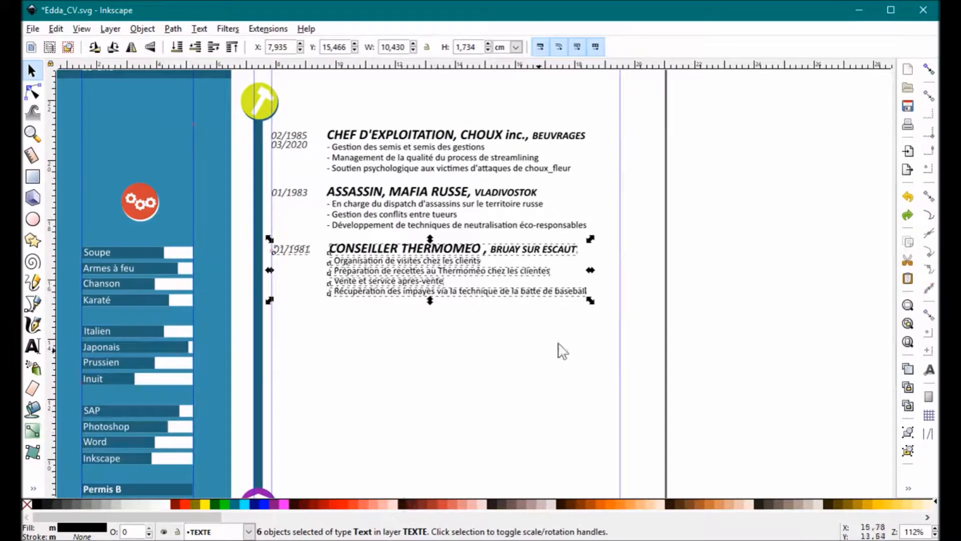
pyautogui.click(573, 331)
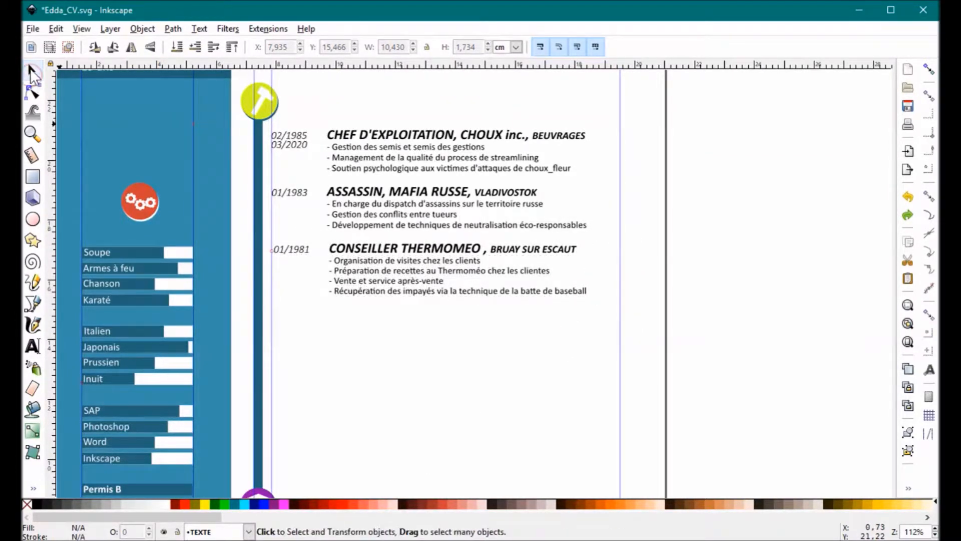
pyautogui.moveTo(633, 331); pyautogui.dragTo(254, 233)
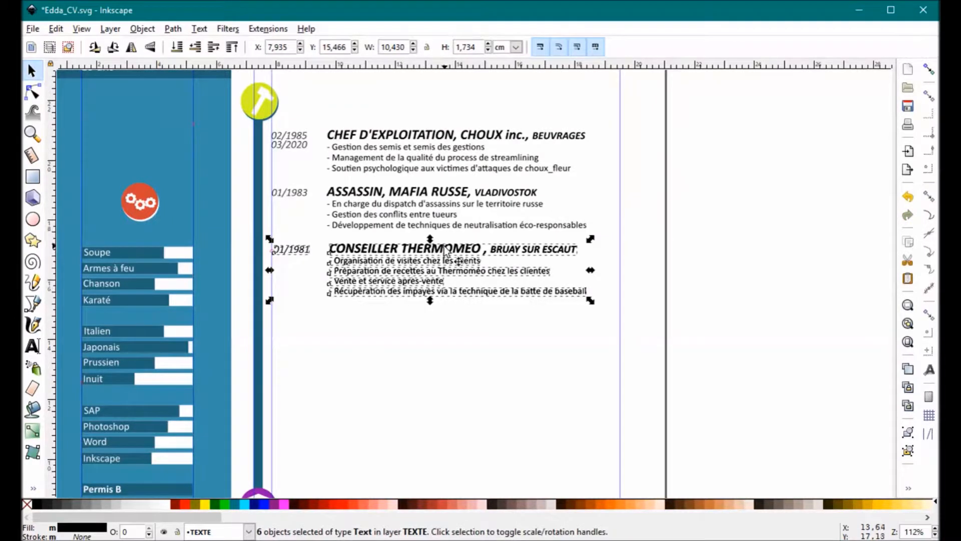
pyautogui.press('ctrl')
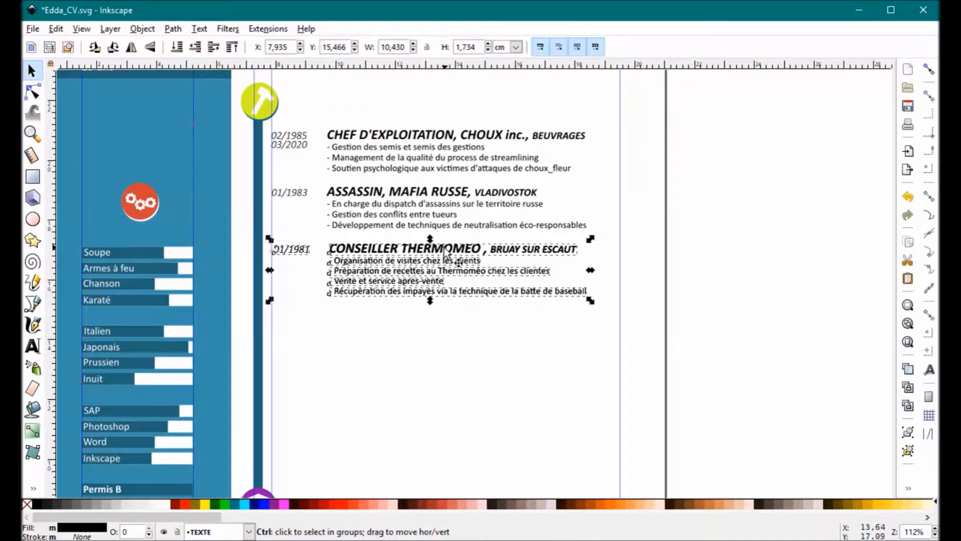
pyautogui.hotkey('ctrl', 'd')
pyautogui.moveTo(444, 251); pyautogui.dragTo(441, 318)
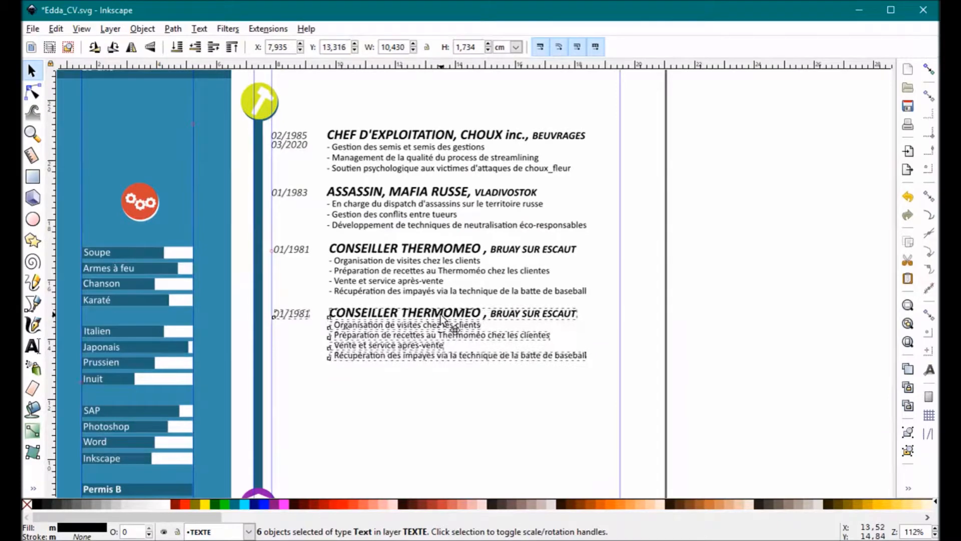
pyautogui.click(485, 423)
# Examine the overall CV page layout and the skill level bars in the blue sidebar.
pyautogui.scroll(-3, 555, 363)
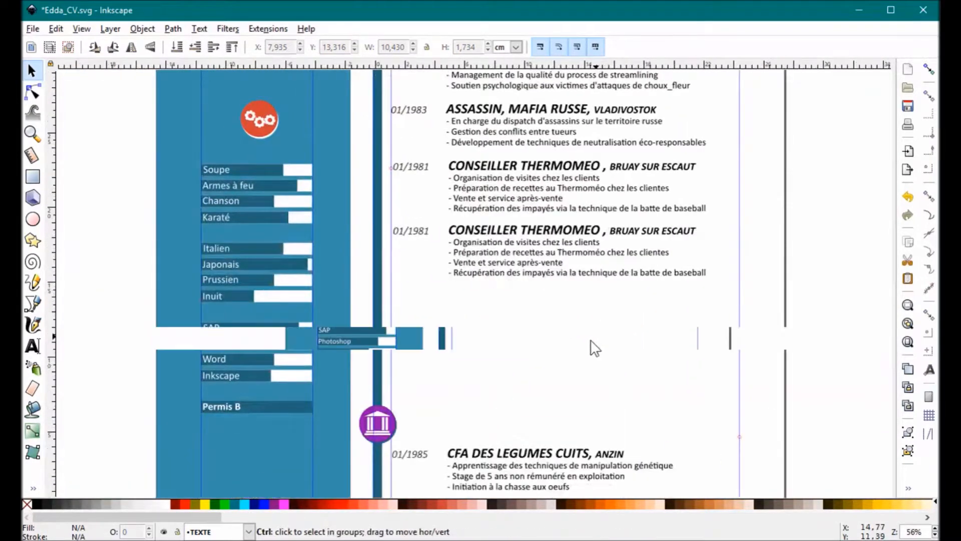
pyautogui.hotkey('ctrl', 'Right')
pyautogui.hotkey('ctrl', 'Right')
pyautogui.hotkey('ctrl', 'Right')
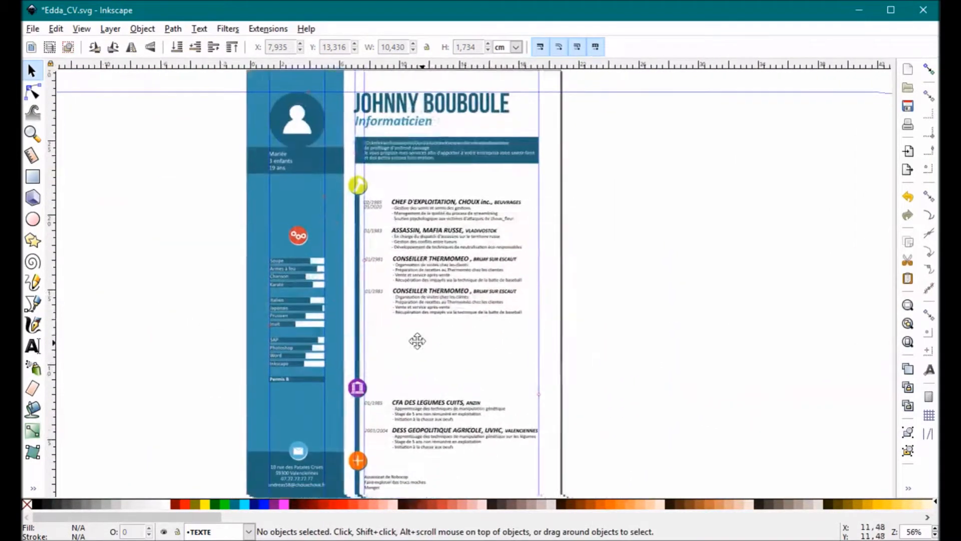
pyautogui.hscroll(-4, 480, 320)
pyautogui.hscroll(-4, 551, 300)
pyautogui.scroll(-3, 551, 301)
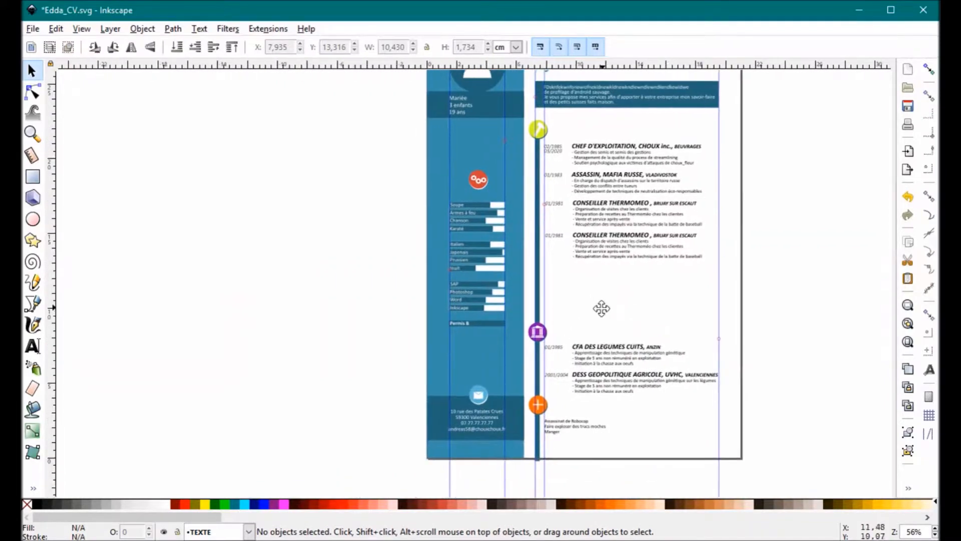
pyautogui.scroll(1, 550, 306)
pyautogui.hscroll(2, 550, 306)
pyautogui.scroll(2, 434, 331)
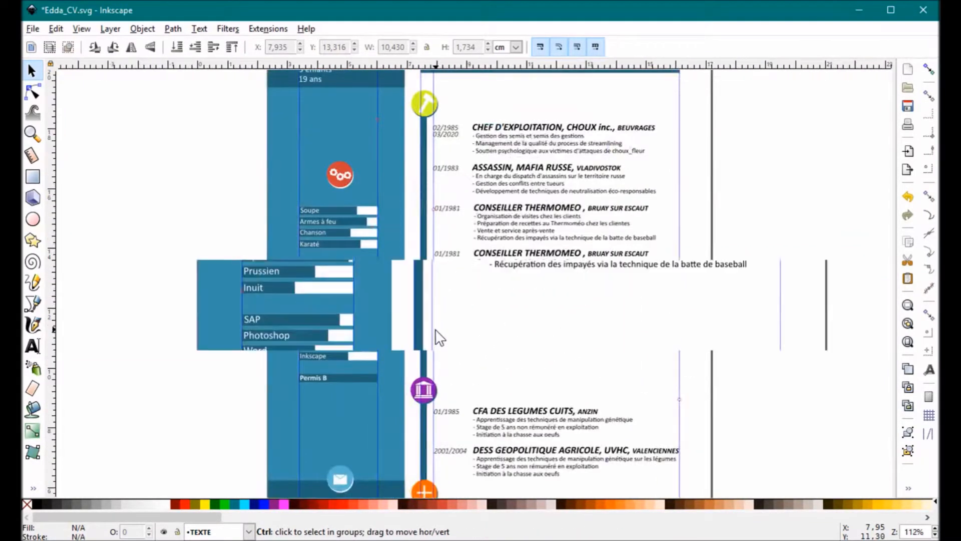
pyautogui.hscroll(-6, 345, 273)
pyautogui.scroll(2, 345, 273)
pyautogui.scroll(1, 447, 265)
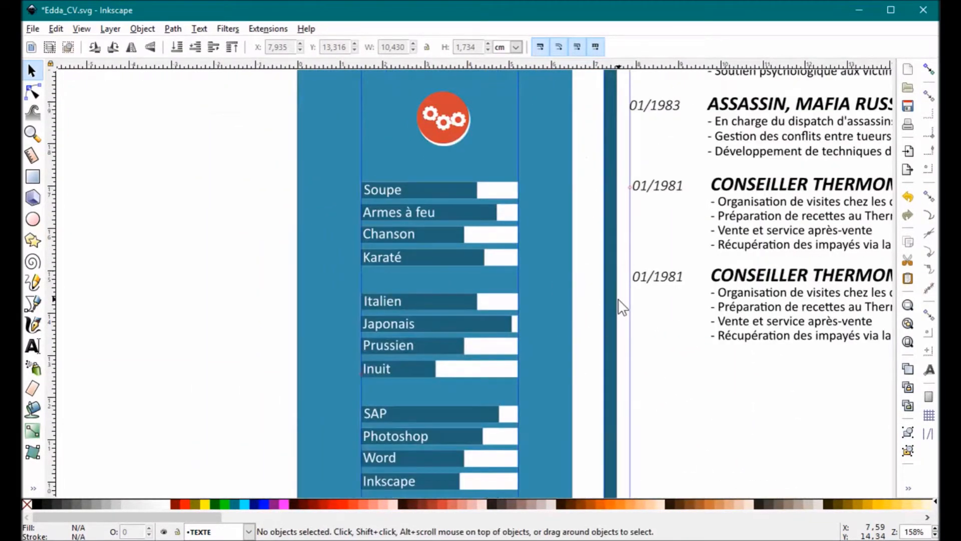
pyautogui.hscroll(3, 436, 265)
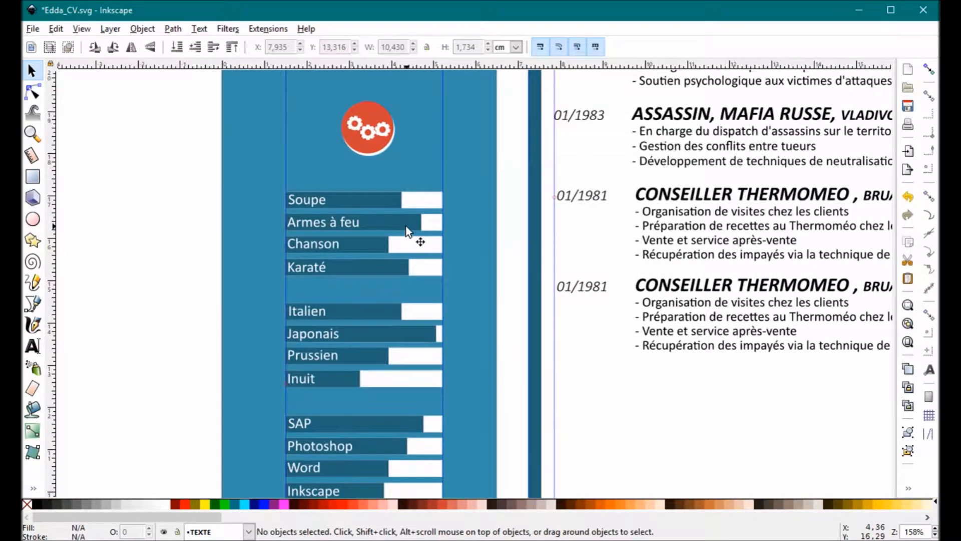
pyautogui.hscroll(3, 428, 343)
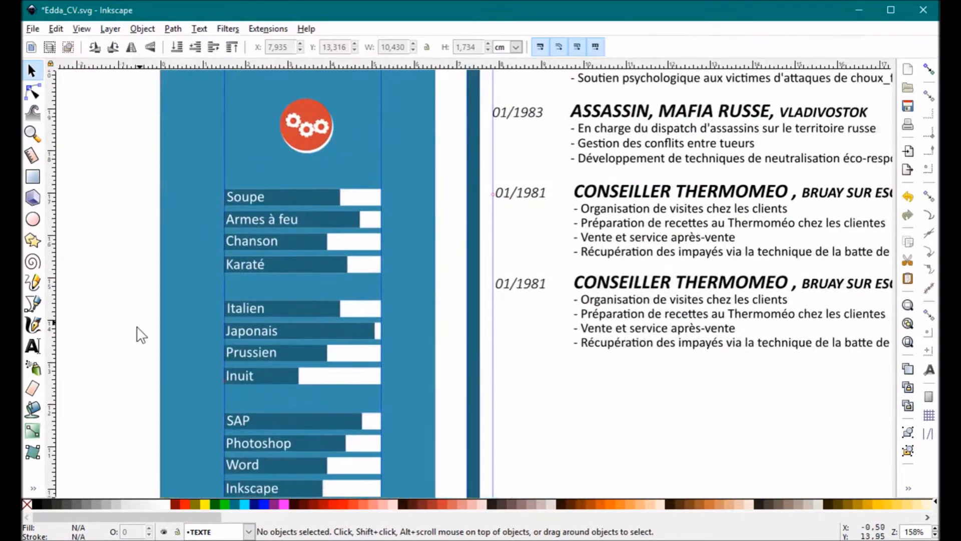
# Shorten the Armes à feu skill bar in the sidebar to a width of about 2.992 cm.
pyautogui.click(331, 215)
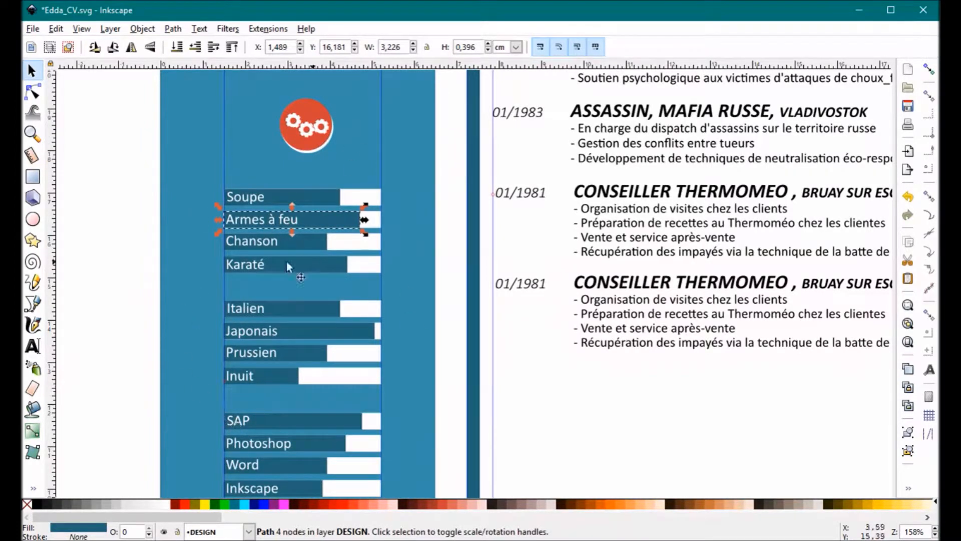
pyautogui.click(104, 240)
pyautogui.click(343, 220)
pyautogui.moveTo(365, 221)
pyautogui.mouseDown()
pyautogui.moveTo(332, 221)
pyautogui.moveTo(393, 223)
pyautogui.moveTo(333, 235)
pyautogui.moveTo(296, 224)
pyautogui.moveTo(385, 224)
pyautogui.moveTo(355, 226)
pyautogui.mouseUp()
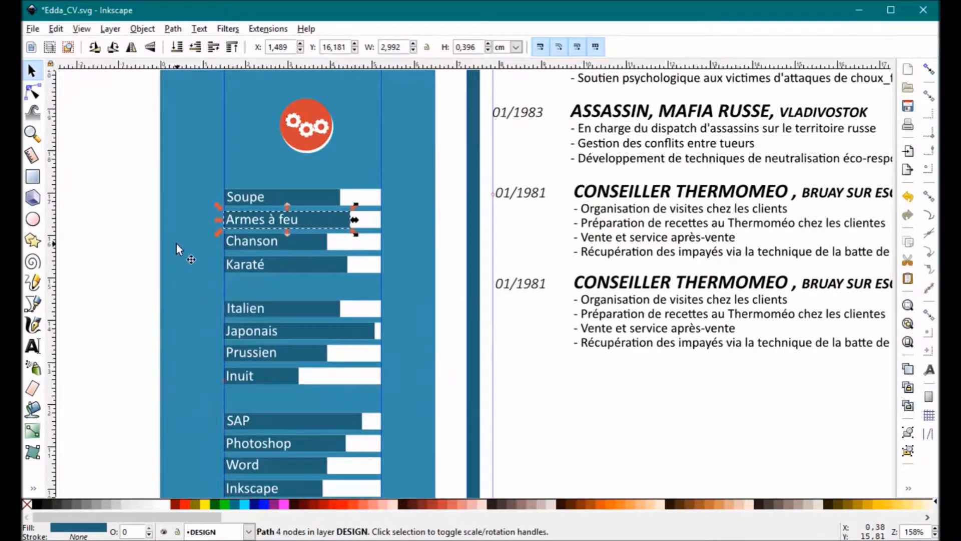
pyautogui.click(177, 244)
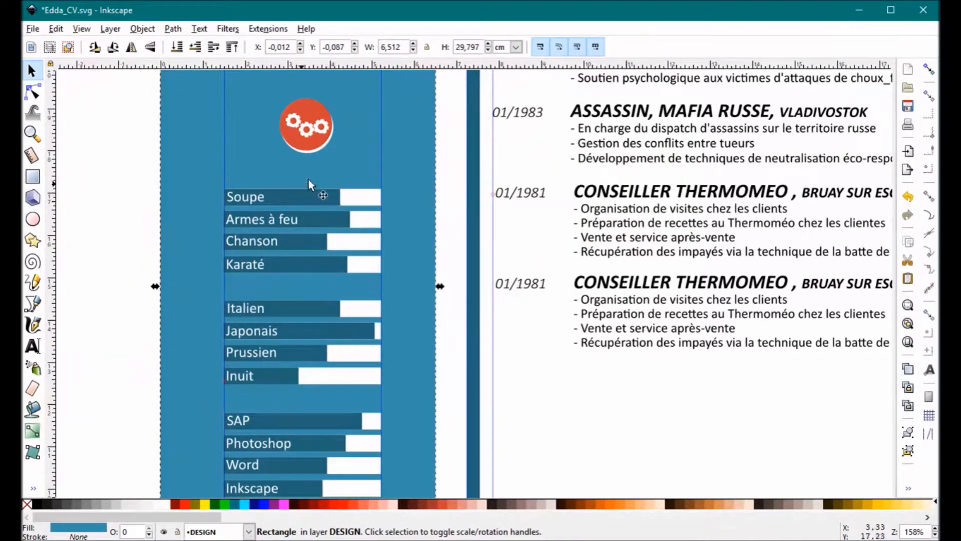
# Move the dark Soupe skill bar sideways to an X of about 2.264 cm and undo that move.
pyautogui.click(314, 198)
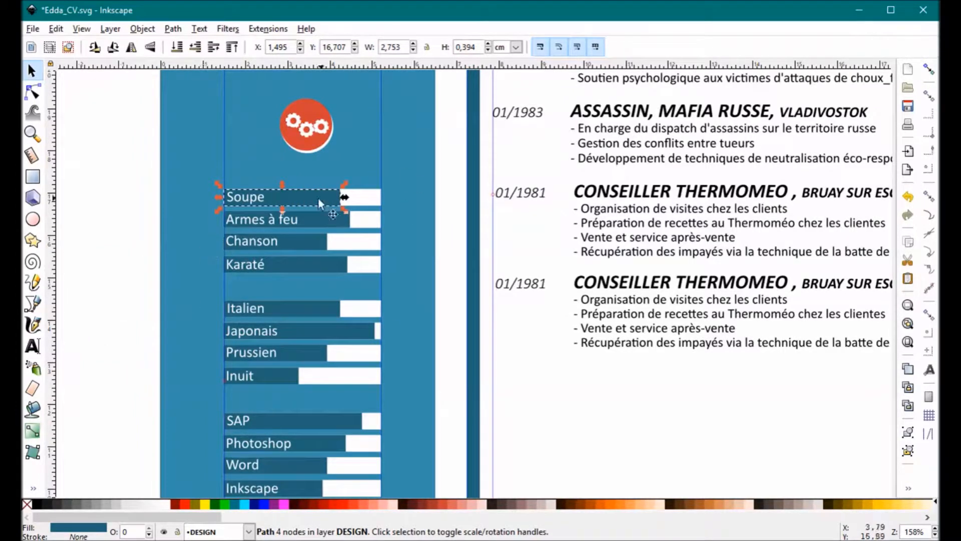
pyautogui.moveTo(291, 198); pyautogui.dragTo(327, 203)
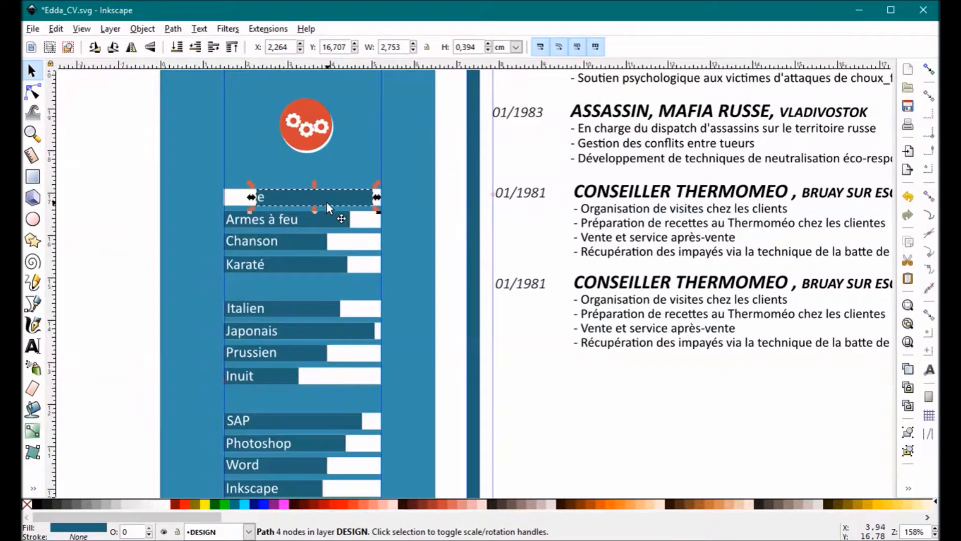
pyautogui.hotkey('ctrl', 'z')
pyautogui.click(125, 279)
# Examine the rest of the sidebar's skill bars, then the profile picture placeholder and header area of the CV.
pyautogui.hotkey('ctrl', 'Down')
pyautogui.hotkey('ctrl', 'Down')
pyautogui.hotkey('ctrl', 'Down')
pyautogui.hotkey('ctrl', 'Right')
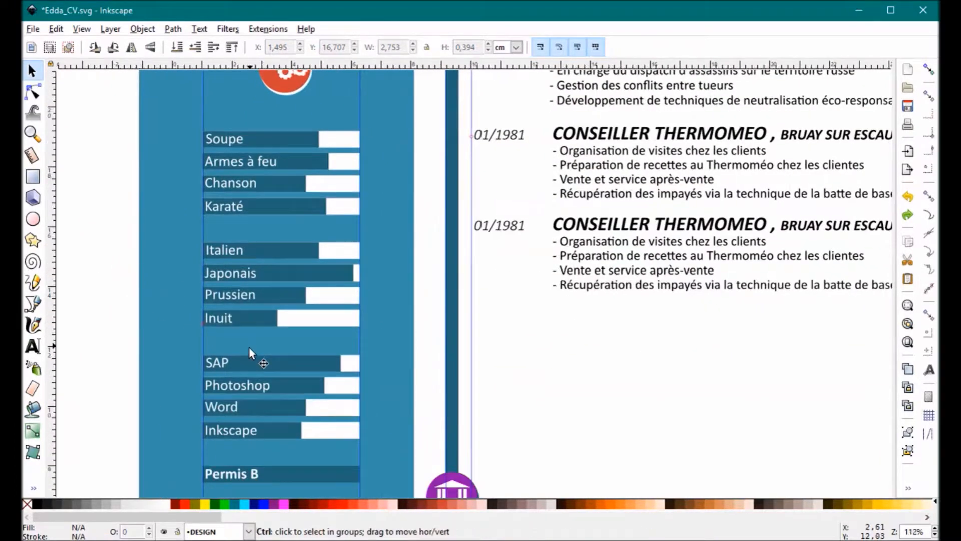
pyautogui.scroll(-2, 248, 349)
pyautogui.hotkey('ctrl', 'Up')
pyautogui.hotkey('ctrl', 'Up')
pyautogui.hotkey('ctrl', 'Up')
pyautogui.hotkey('ctrl', 'Up')
pyautogui.hotkey('ctrl', 'Up')
pyautogui.hotkey('ctrl', 'Up')
pyautogui.hotkey('ctrl', 'Left')
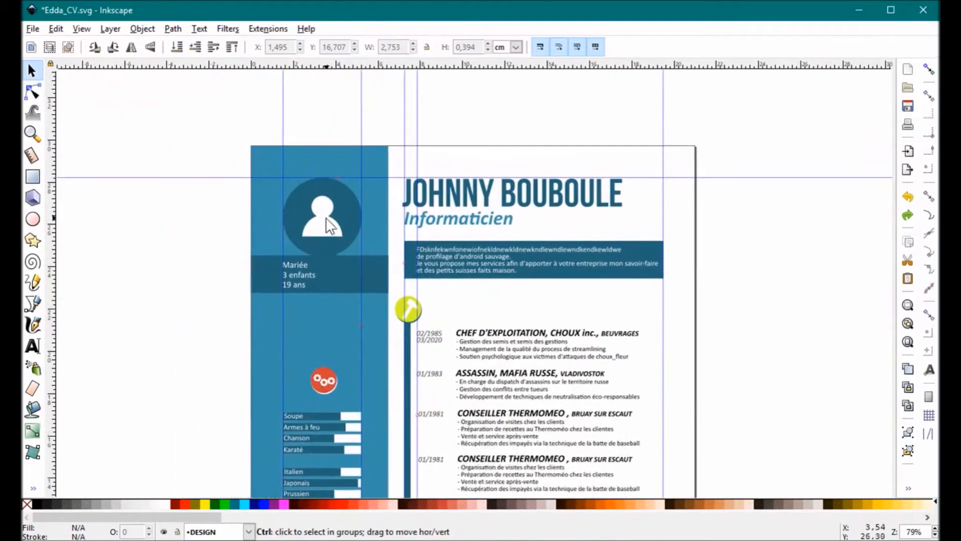
pyautogui.scroll(1, 326, 225)
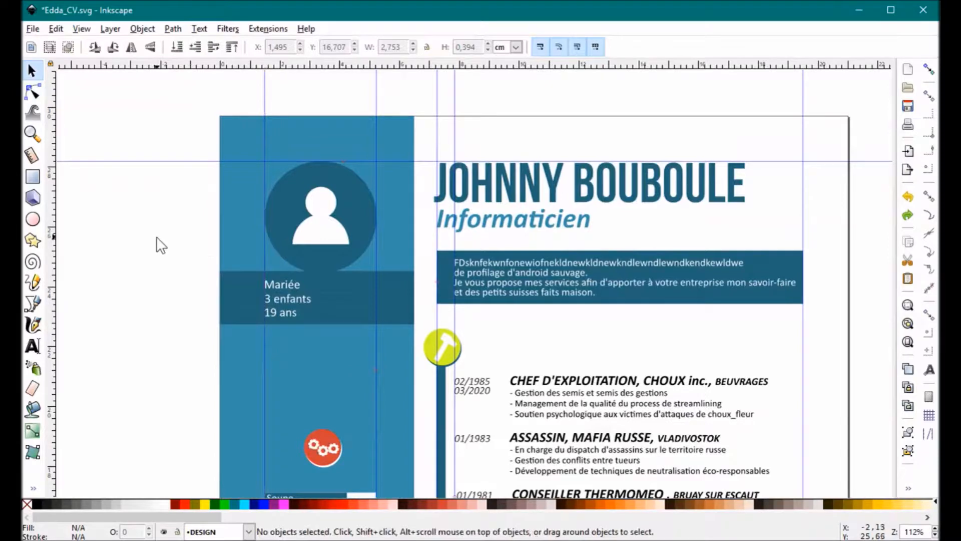
pyautogui.hotkey('ctrl', 'Right')
# Import the dog photo from the Desktop as an embedded image, with DPI from file and rendering mode None (auto).
pyautogui.click(32, 29)
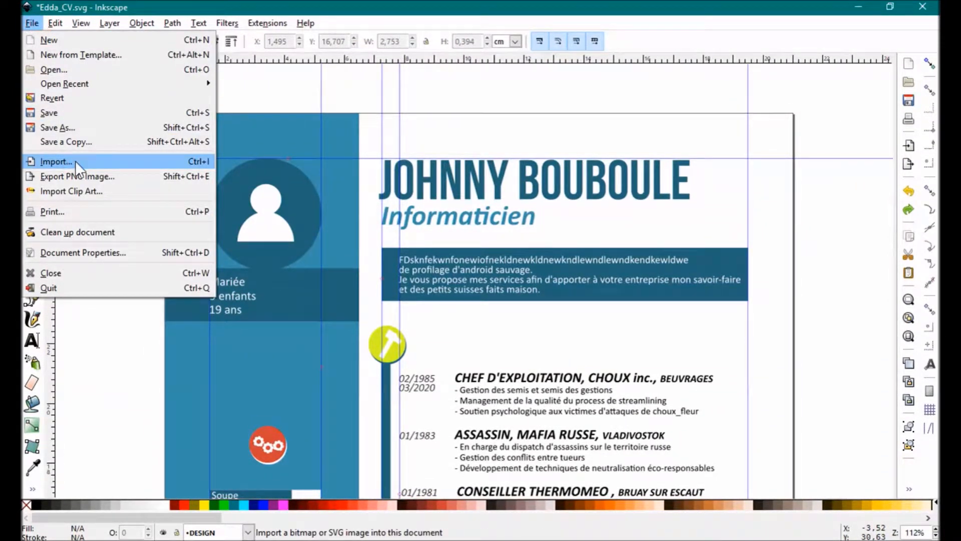
pyautogui.click(75, 161)
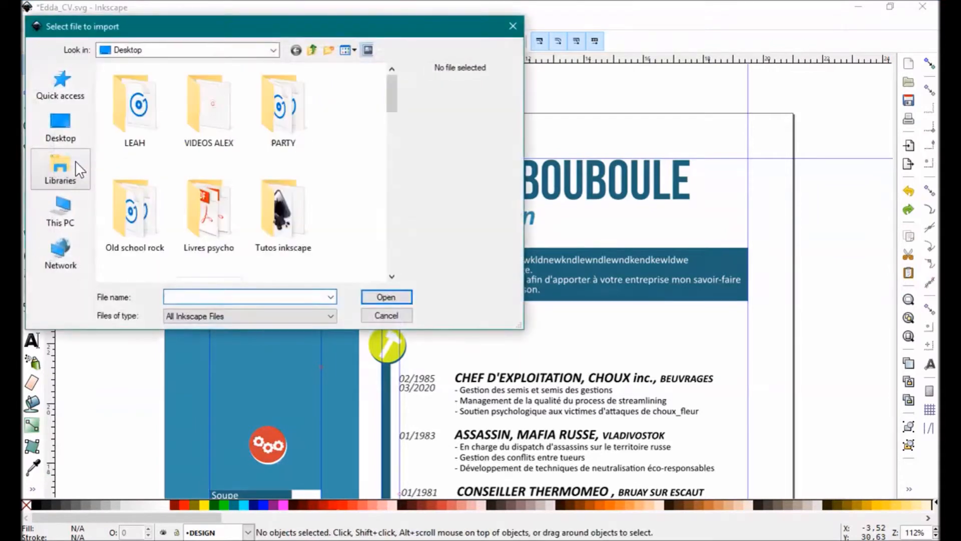
pyautogui.moveTo(389, 95); pyautogui.dragTo(393, 109)
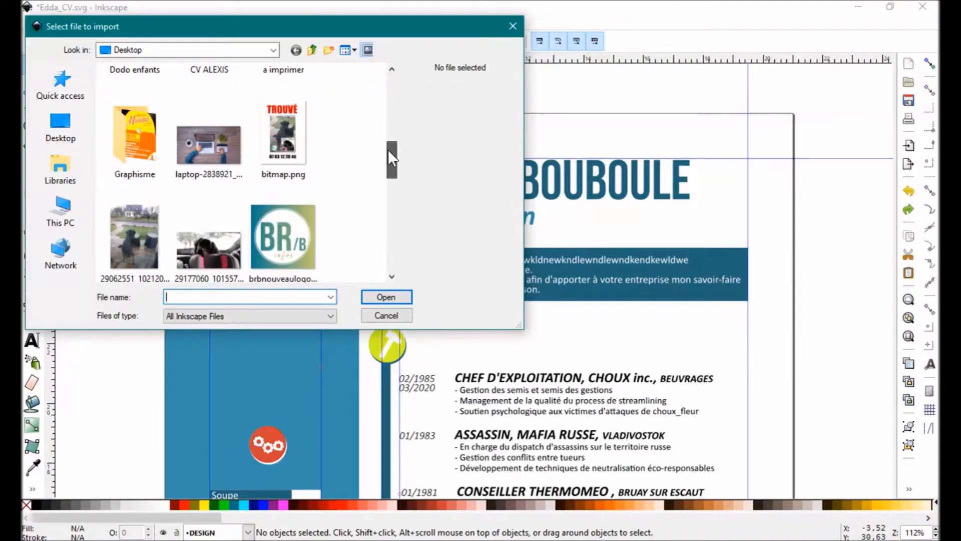
pyautogui.doubleClick(207, 253)
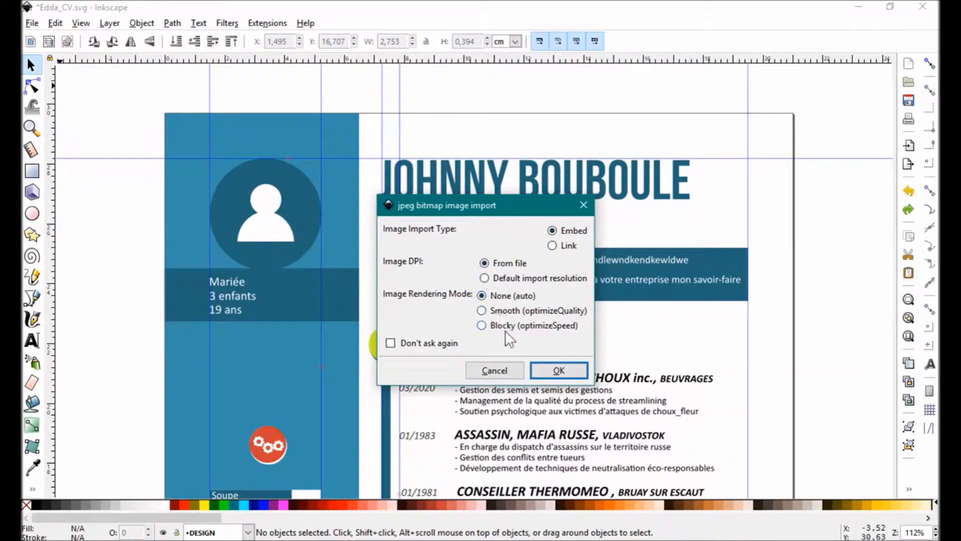
pyautogui.click(558, 370)
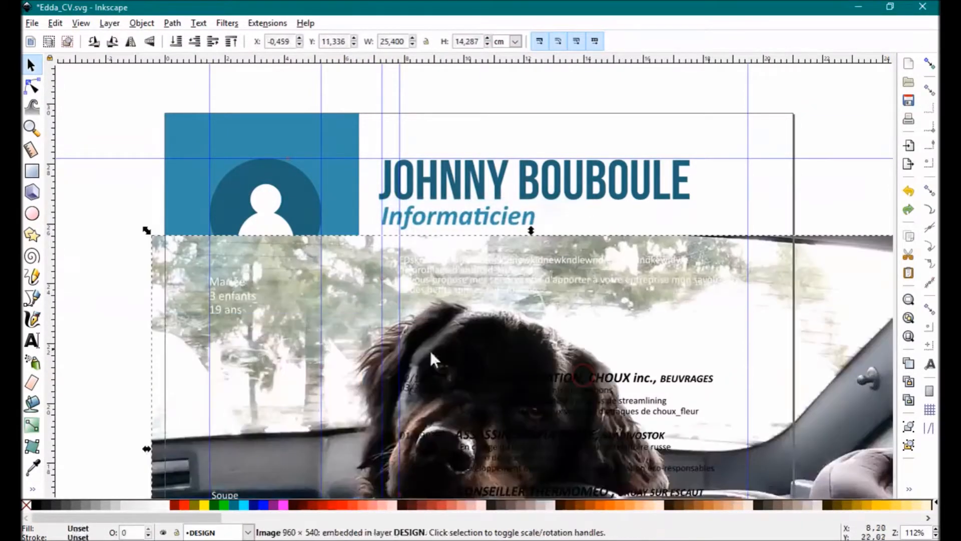
# Scale the dog photo down to about 7.338 × 4.128 cm and place it over the sidebar's profile circle.
pyautogui.keyDown('ctrl'); pyautogui.scroll(-3, 404, 355); pyautogui.keyUp('ctrl')
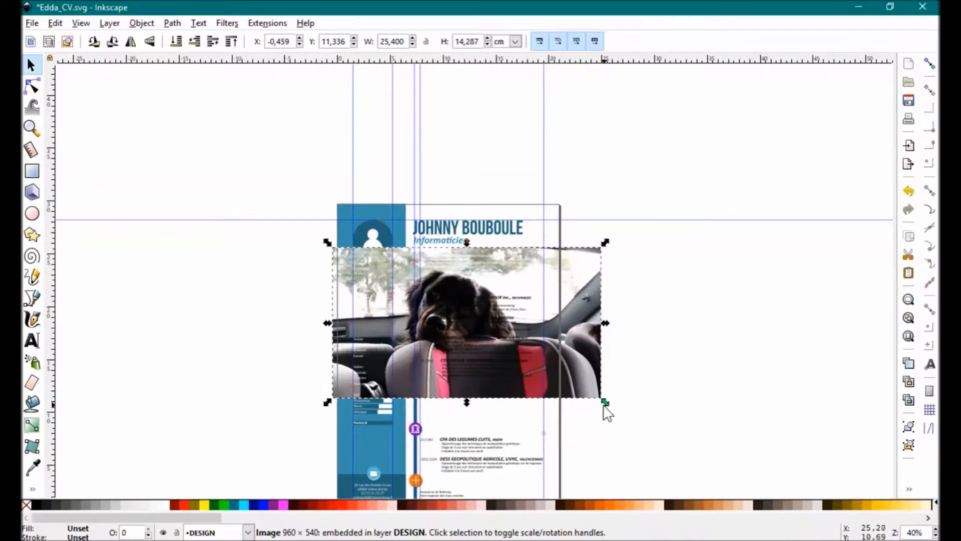
pyautogui.moveTo(605, 403); pyautogui.dragTo(416, 296)
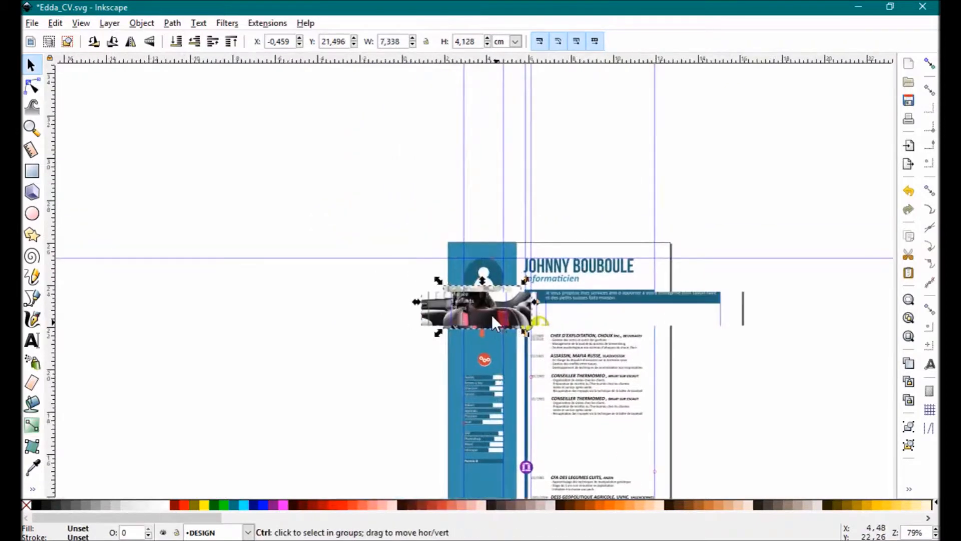
pyautogui.keyDown('ctrl'); pyautogui.scroll(4, 492, 314); pyautogui.keyUp('ctrl')
pyautogui.keyDown('ctrl'); pyautogui.scroll(1, 504, 291); pyautogui.keyUp('ctrl')
pyautogui.moveTo(504, 292); pyautogui.dragTo(517, 149)
pyautogui.keyDown('ctrl'); pyautogui.scroll(1, 516, 158); pyautogui.keyUp('ctrl')
pyautogui.scroll(5, 495, 225)
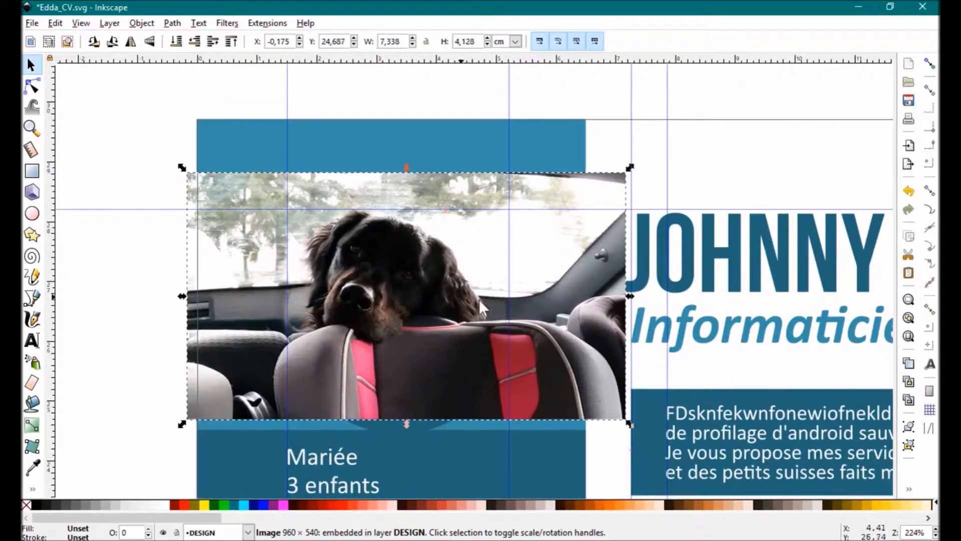
pyautogui.moveTo(374, 201); pyautogui.dragTo(400, 258)
pyautogui.moveTo(494, 429); pyautogui.dragTo(480, 243)
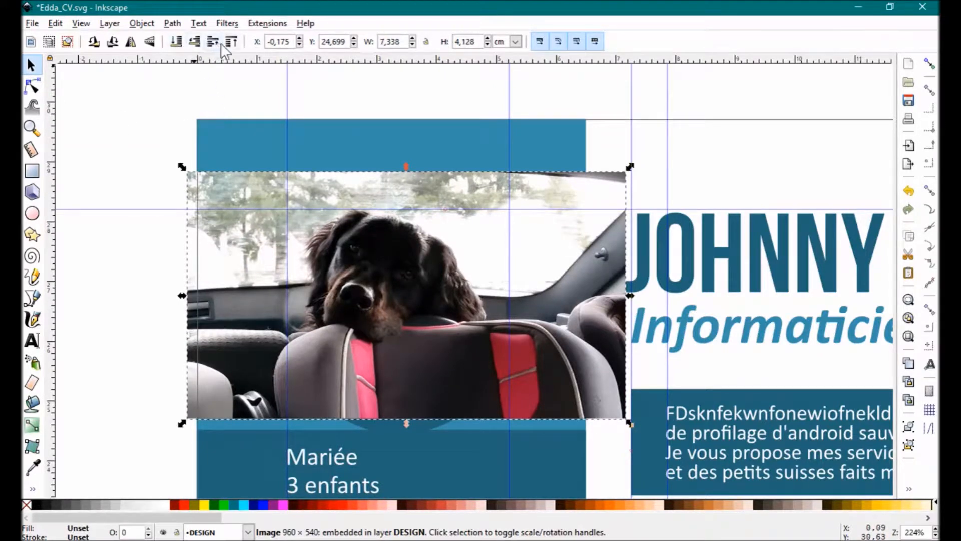
# Lower the dog photo behind the silhouette and dark circle, and shift it to about X 0.097 cm, Y 24.250 cm.
pyautogui.click(193, 44)
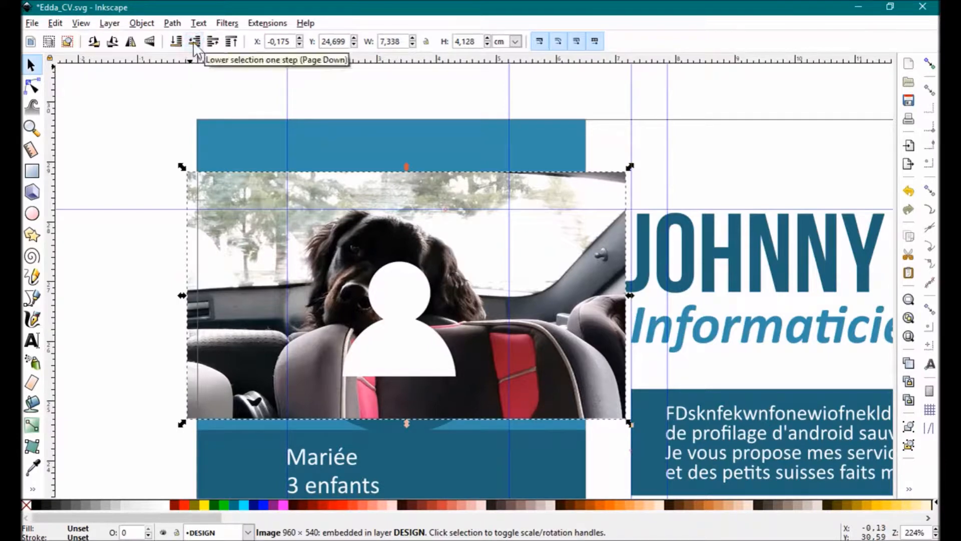
pyautogui.click(193, 41)
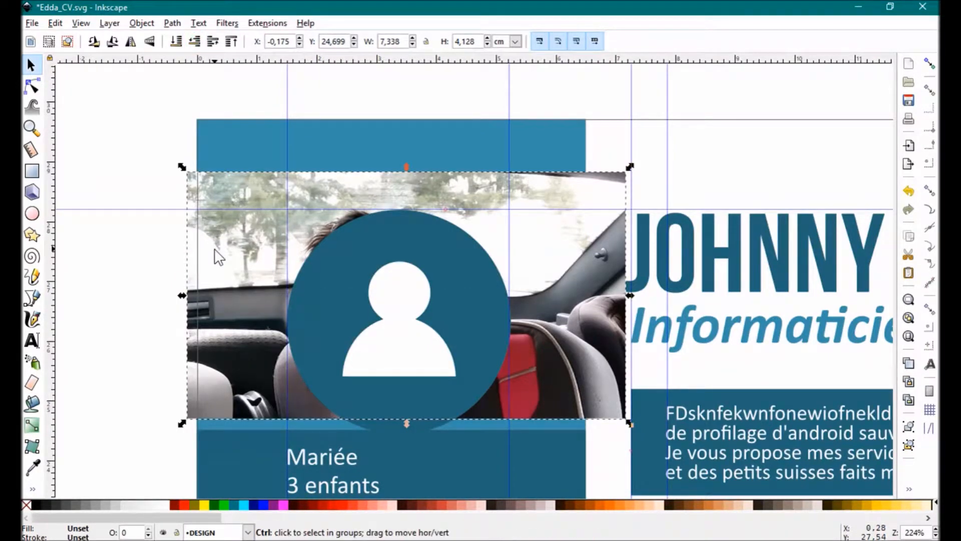
pyautogui.moveTo(227, 246); pyautogui.dragTo(240, 278)
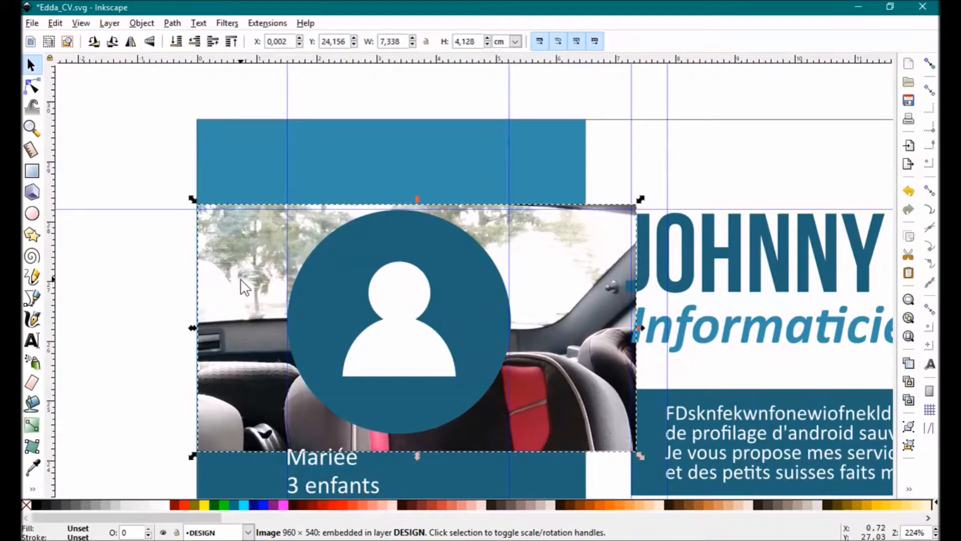
pyautogui.moveTo(226, 343)
pyautogui.mouseDown()
pyautogui.moveTo(210, 279)
pyautogui.moveTo(230, 343)
pyautogui.mouseUp()
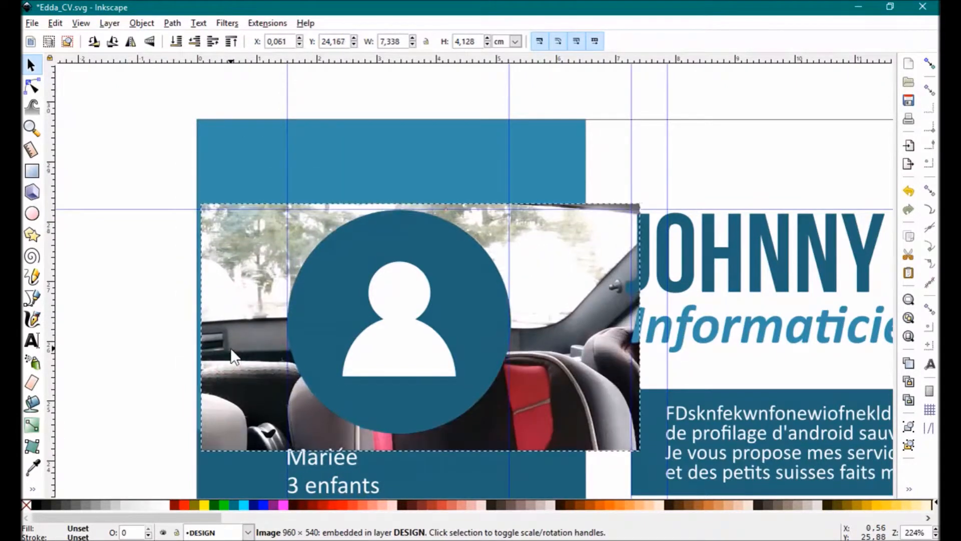
pyautogui.click(120, 324)
pyautogui.click(236, 344)
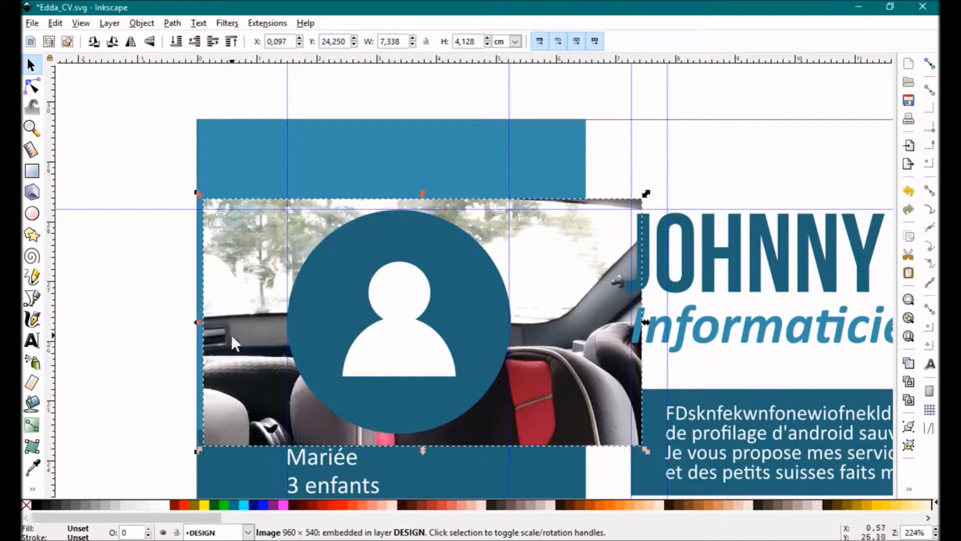
# Clip the dog photo to the dark profile circle using Set Clip.
pyautogui.keyDown('shift'); pyautogui.click(306, 305); pyautogui.keyUp('shift')
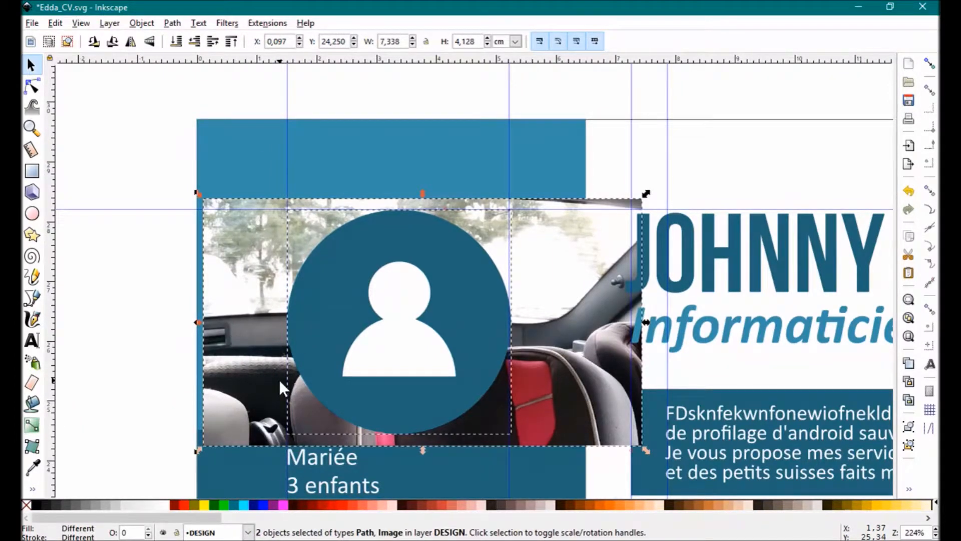
pyautogui.rightClick(305, 340)
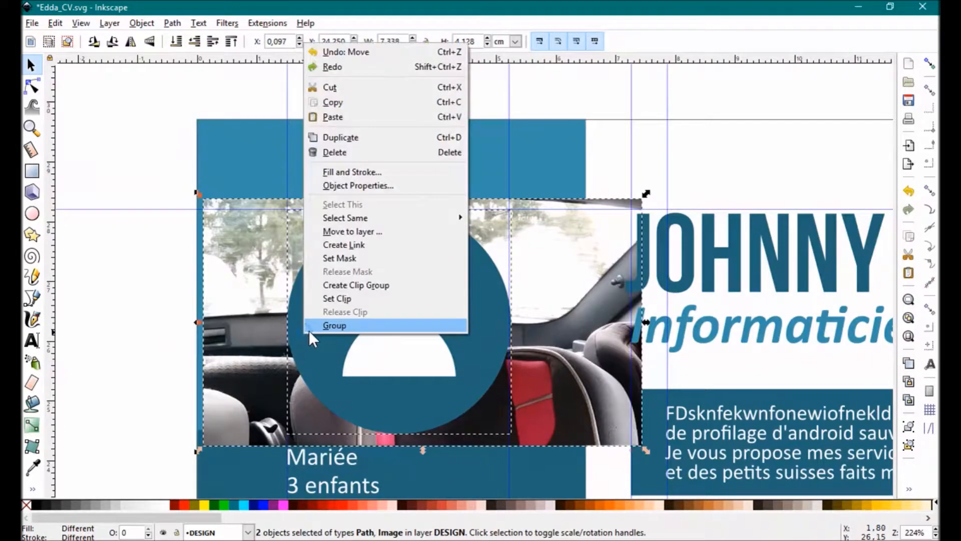
pyautogui.click(332, 300)
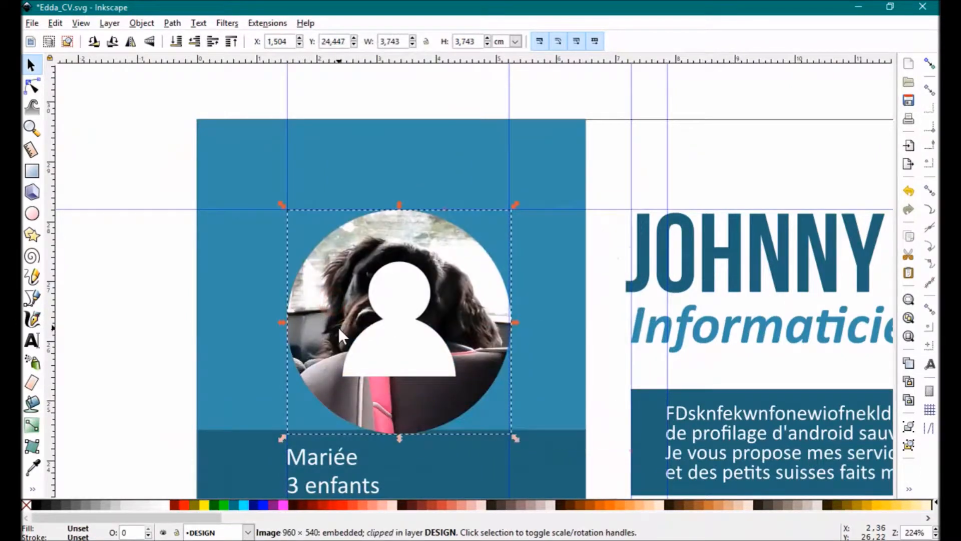
# Delete the white silhouette icon covering the clipped dog photo.
pyautogui.click(162, 336)
pyautogui.click(406, 334)
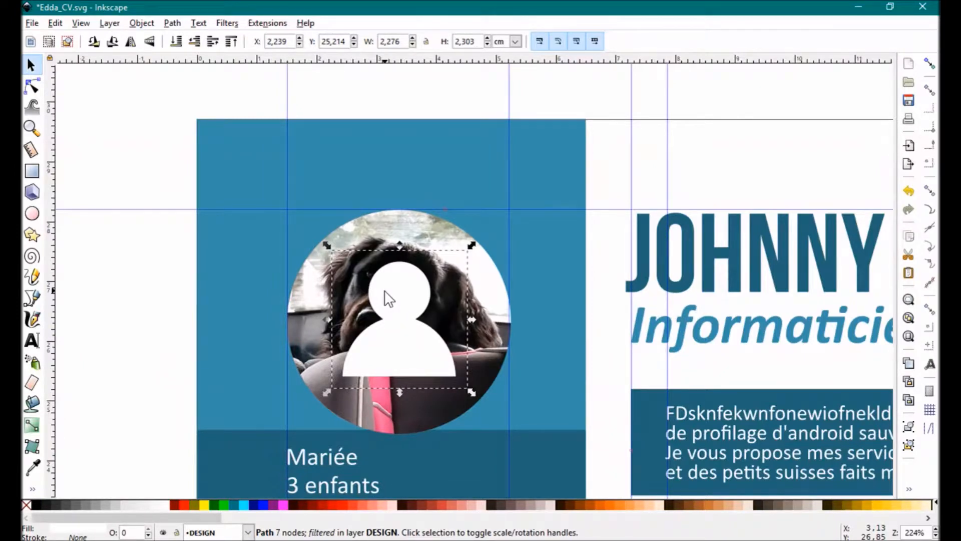
pyautogui.press('Delete')
# Examine the CV with its round profile photo, from the header down to the experience, skills and education sections.
pyautogui.scroll(-3, 385, 286)
pyautogui.hscroll(4, 351, 260)
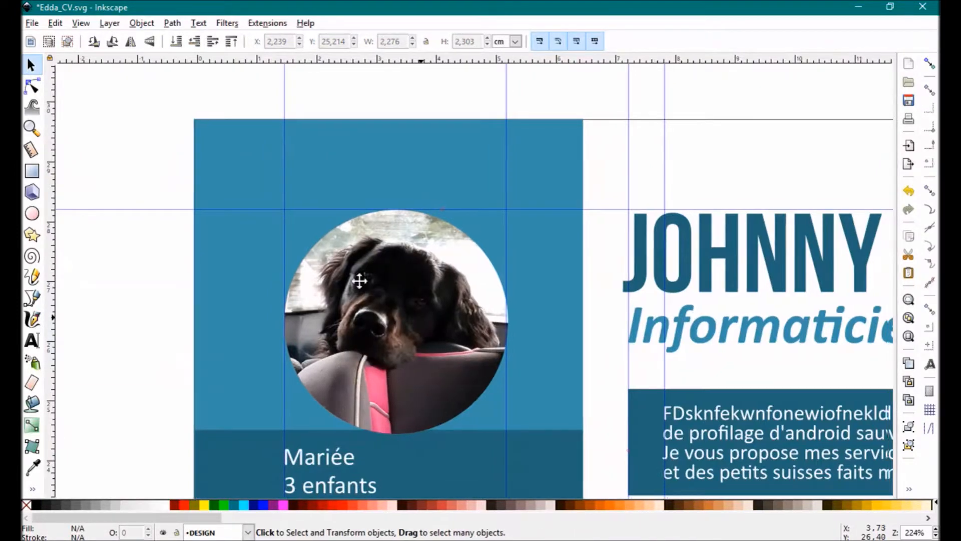
pyautogui.scroll(-1, 325, 248)
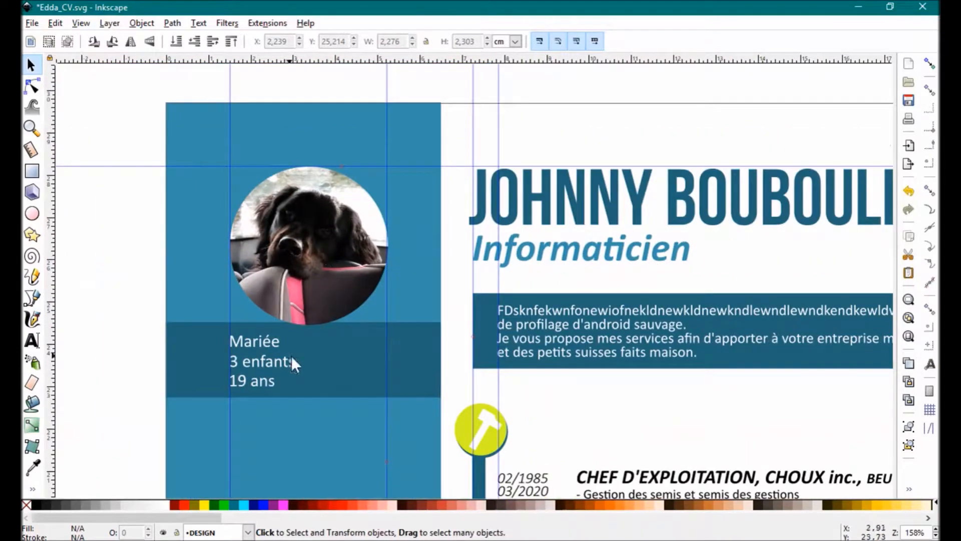
pyautogui.scroll(-3, 382, 298)
pyautogui.scroll(-2, 383, 299)
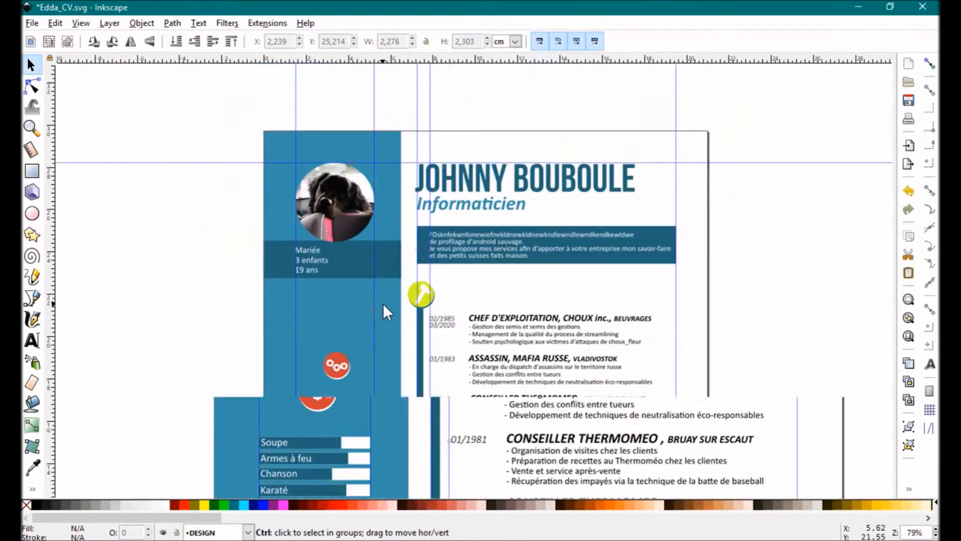
pyautogui.scroll(-5, 383, 303)
pyautogui.hscroll(2, 383, 303)
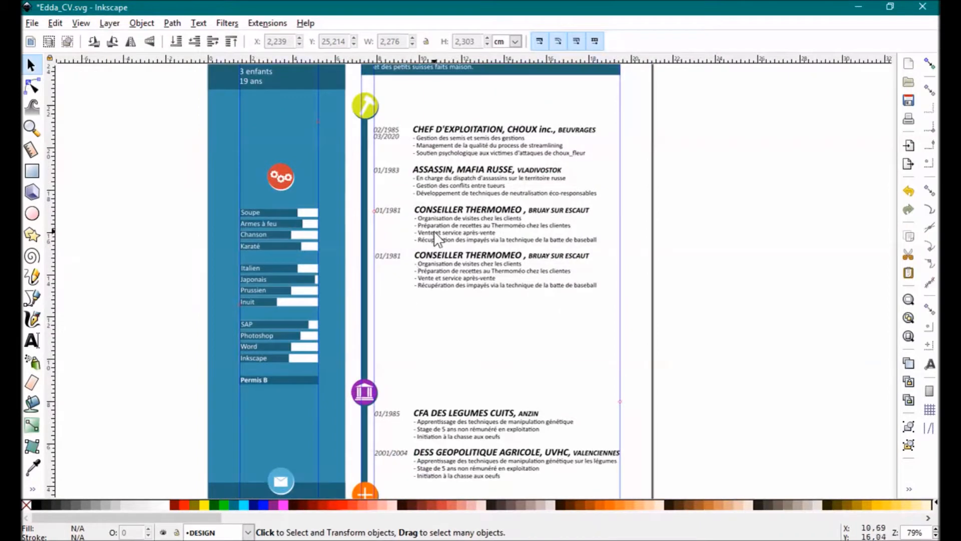
pyautogui.scroll(3, 433, 230)
pyautogui.scroll(-1, 450, 236)
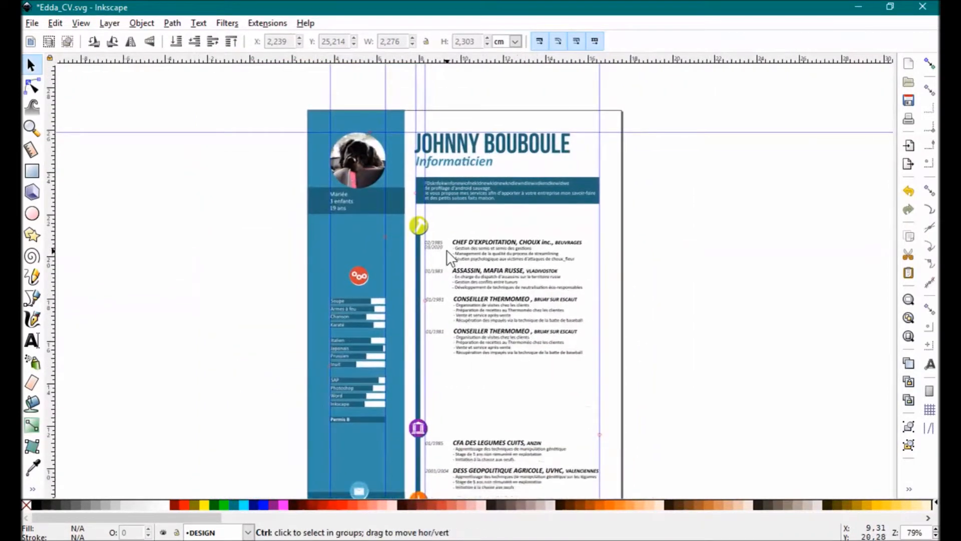
pyautogui.scroll(1, 446, 250)
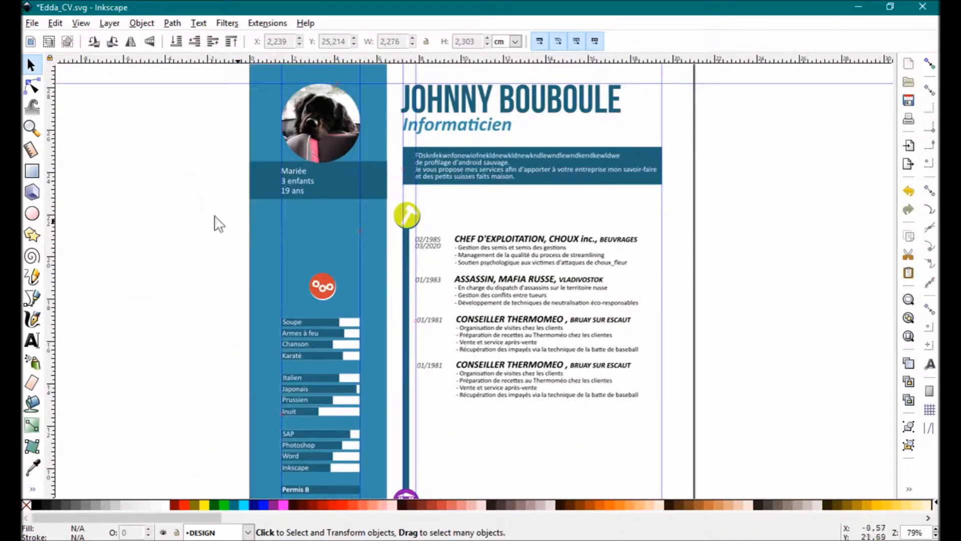
pyautogui.scroll(-1, 144, 199)
pyautogui.scroll(1, 135, 199)
pyautogui.scroll(-1, 150, 196)
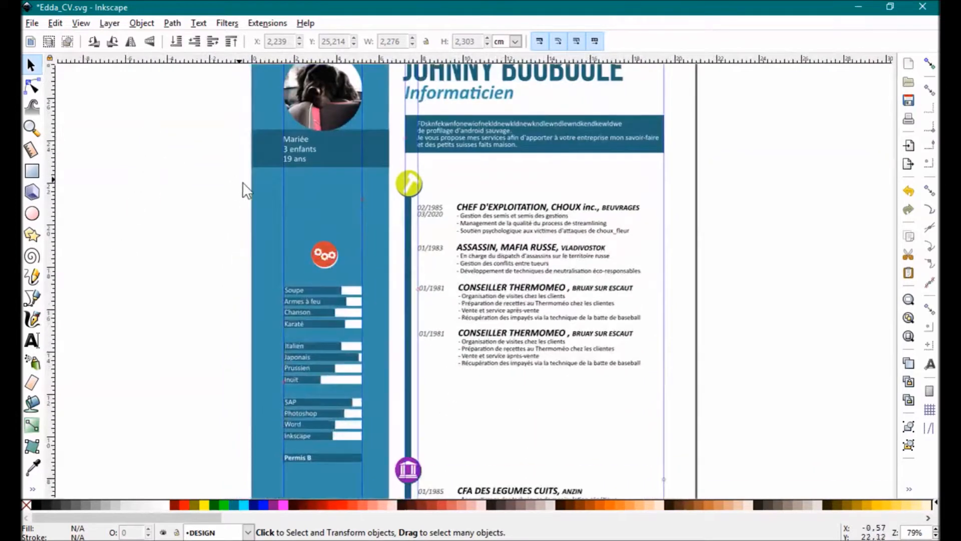
# Check which layer holds the blue sidebar rectangle and which holds the CHEF D'EXPLOITATION title by selecting each in turn.
pyautogui.click(262, 205)
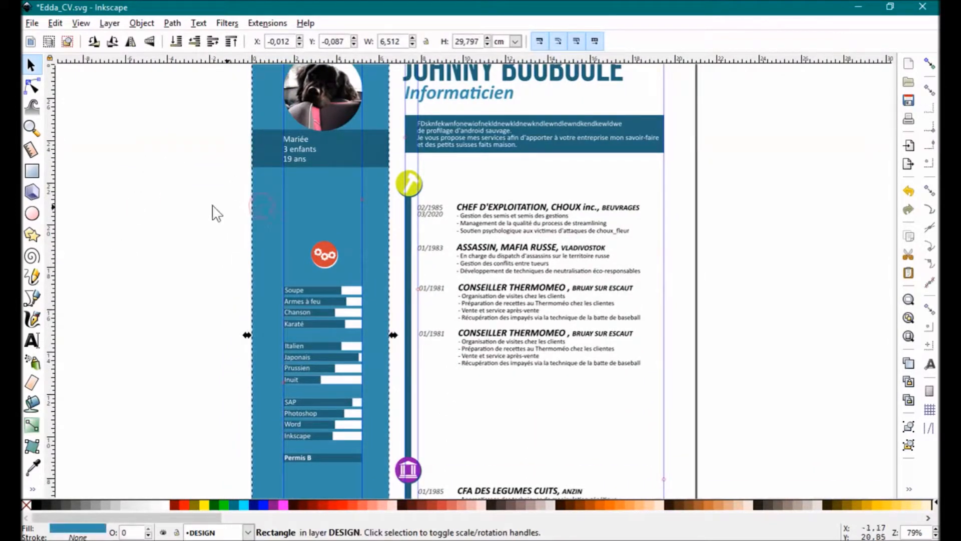
pyautogui.click(177, 199)
pyautogui.click(495, 209)
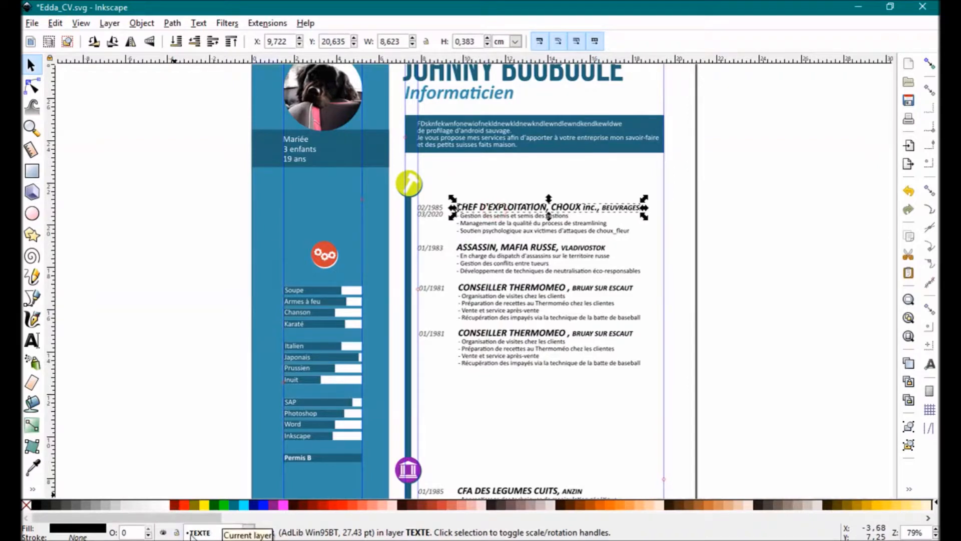
# Lock the DESIGN layer that holds the blue sidebar rectangle and try to select objects in the sidebar.
pyautogui.click(161, 323)
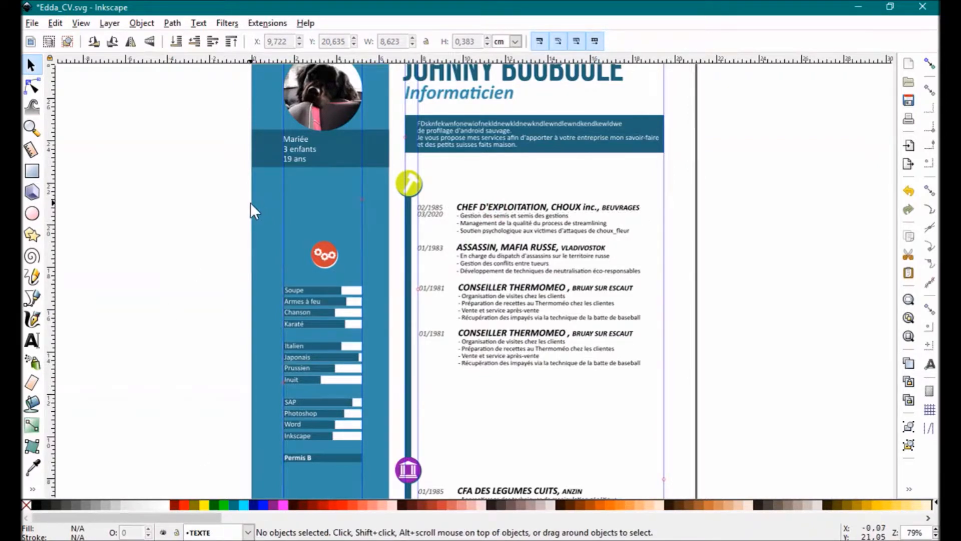
pyautogui.click(255, 209)
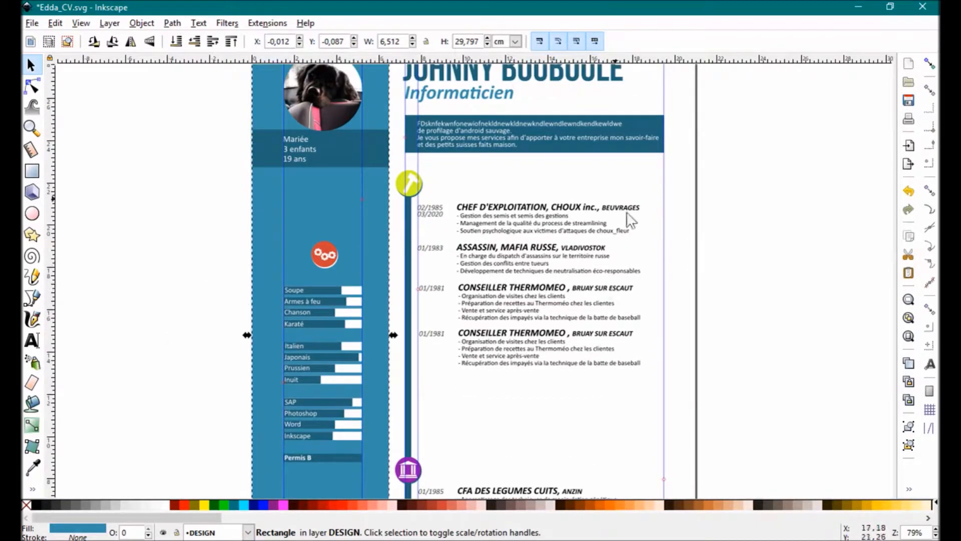
pyautogui.scroll(-1, 220, 400)
pyautogui.scroll(1, 193, 435)
pyautogui.click(176, 533)
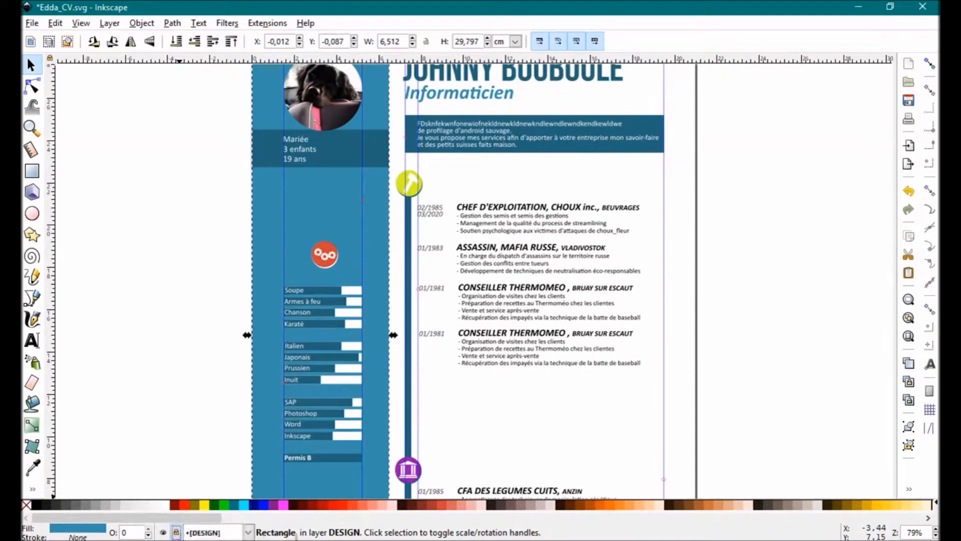
pyautogui.click(176, 533)
pyautogui.click(176, 533)
pyautogui.click(182, 386)
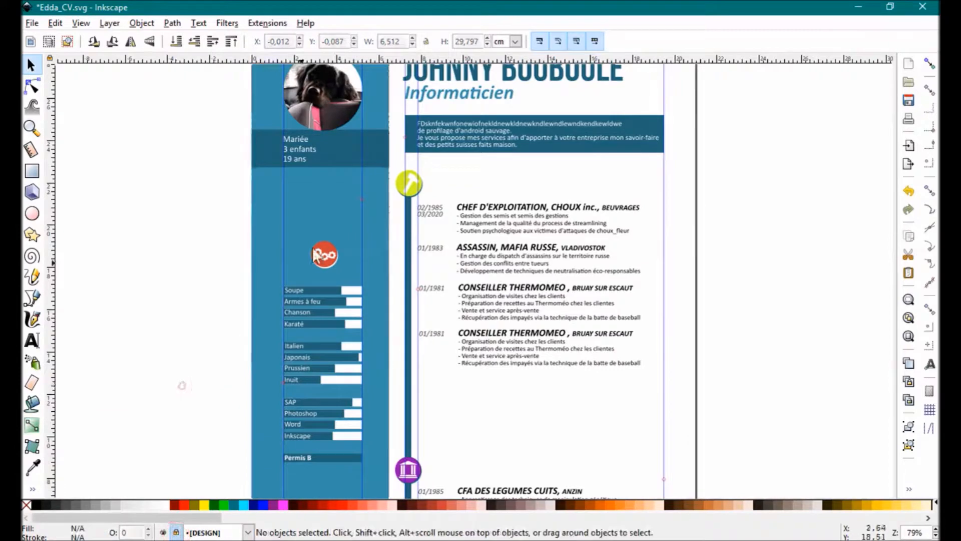
pyautogui.click(295, 290)
pyautogui.click(216, 161)
pyautogui.moveTo(345, 240); pyautogui.dragTo(239, 211)
# Make DESIGN the current layer, hide and show it again, unlock it and select the blue sidebar rectangle.
pyautogui.click(210, 532)
pyautogui.click(207, 503)
pyautogui.click(163, 532)
pyautogui.click(162, 532)
pyautogui.click(176, 532)
pyautogui.click(252, 250)
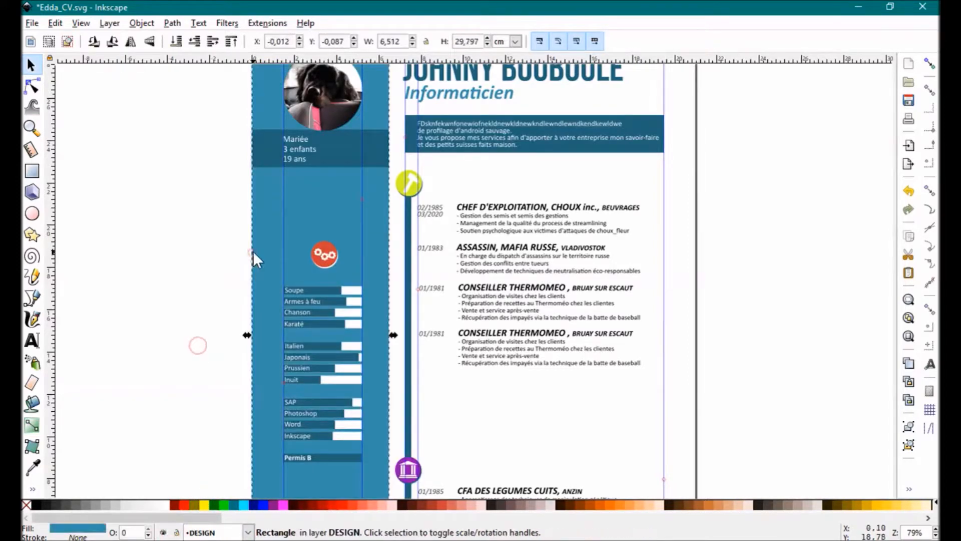
# Try moving the blue sidebar rectangle slightly on the unlocked DESIGN layer and undo the move.
pyautogui.click(137, 453)
pyautogui.click(210, 532)
pyautogui.click(200, 533)
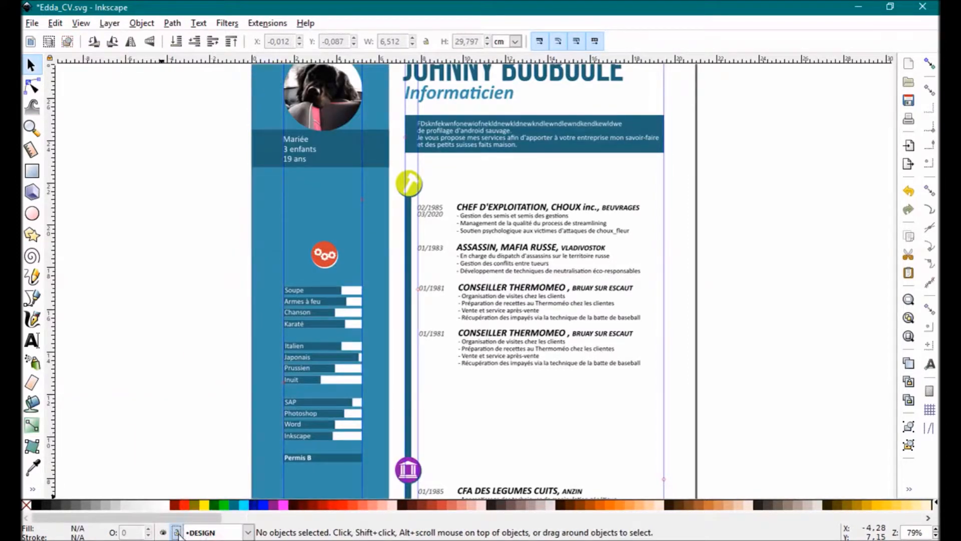
pyautogui.click(175, 532)
pyautogui.moveTo(289, 203); pyautogui.dragTo(286, 212)
pyautogui.hotkey('ctrl', 'z')
pyautogui.click(144, 265)
# Try several palette colours as the fill of the blue sidebar rectangle, ending on a dark blue.
pyautogui.scroll(3, 209, 272)
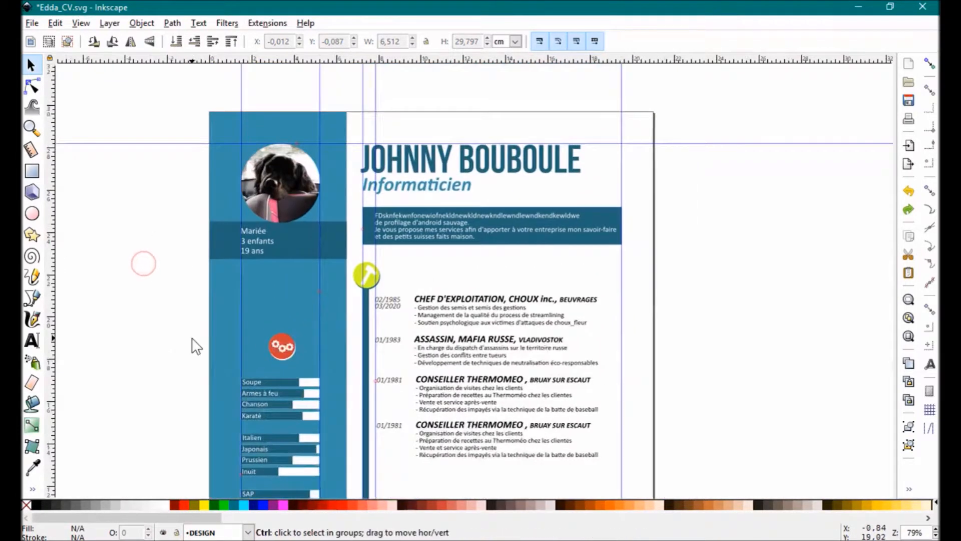
pyautogui.scroll(-2, 193, 344)
pyautogui.scroll(-3, 176, 345)
pyautogui.scroll(1, 184, 275)
pyautogui.scroll(-2, 188, 237)
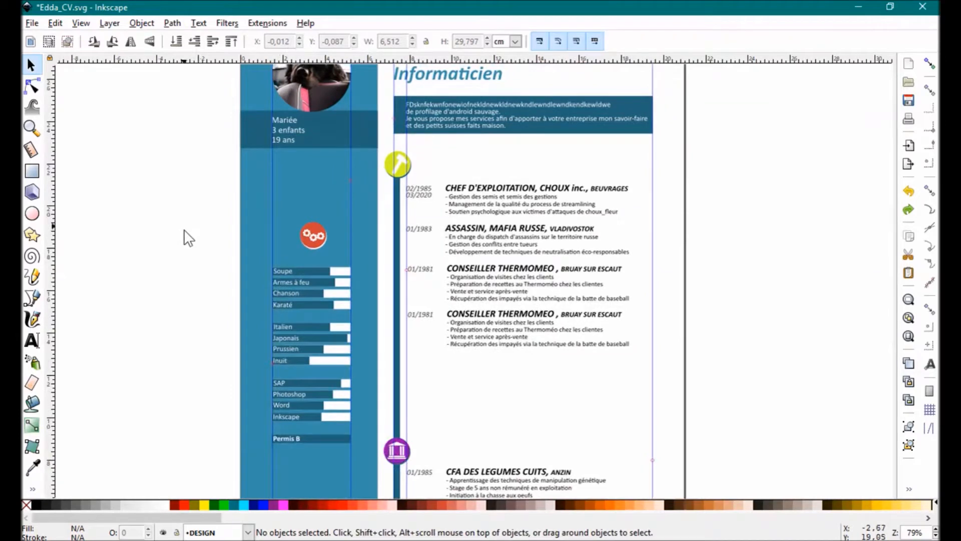
pyautogui.click(250, 206)
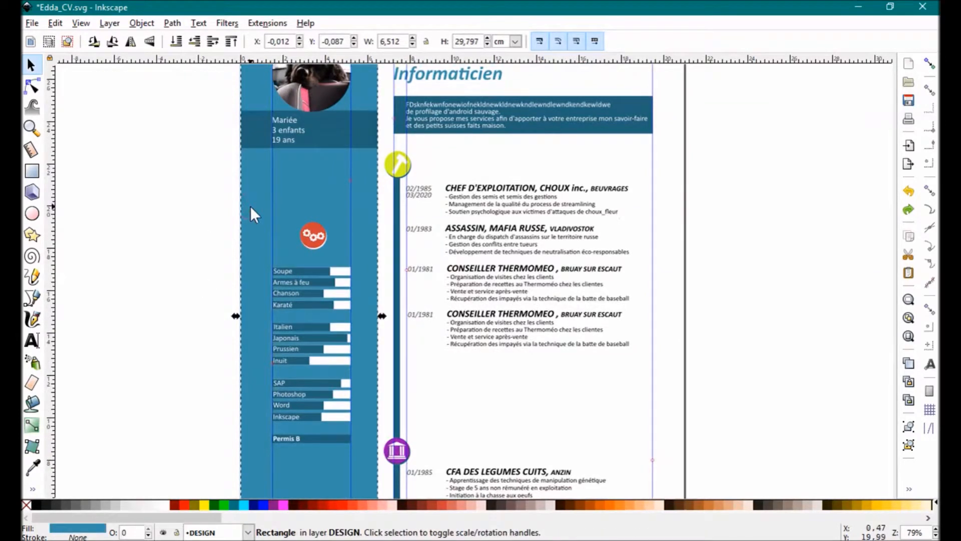
pyautogui.click(344, 505)
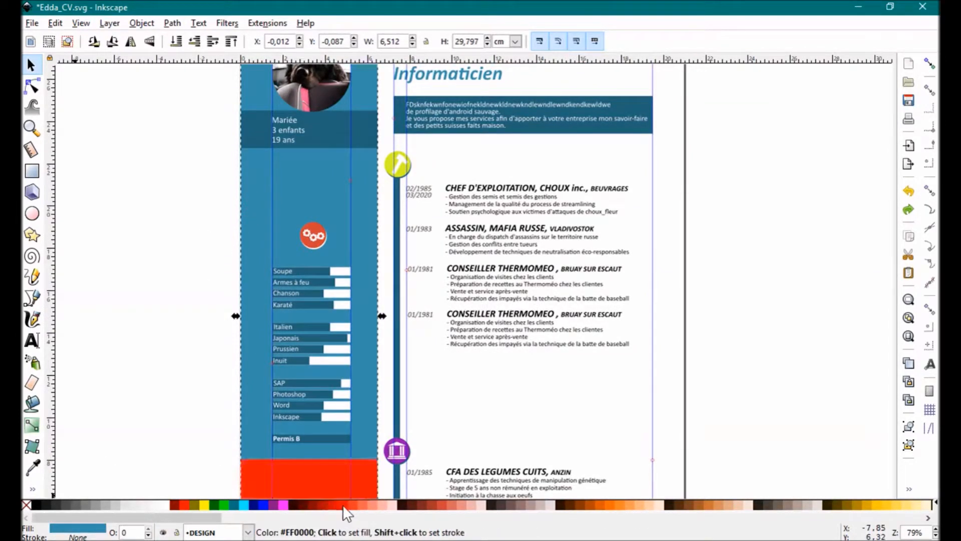
pyautogui.click(605, 504)
pyautogui.moveTo(192, 518); pyautogui.dragTo(545, 518)
pyautogui.click(510, 508)
pyautogui.click(552, 502)
pyautogui.click(599, 507)
pyautogui.click(686, 504)
pyautogui.click(741, 505)
pyautogui.click(765, 505)
pyautogui.click(799, 505)
pyautogui.click(851, 506)
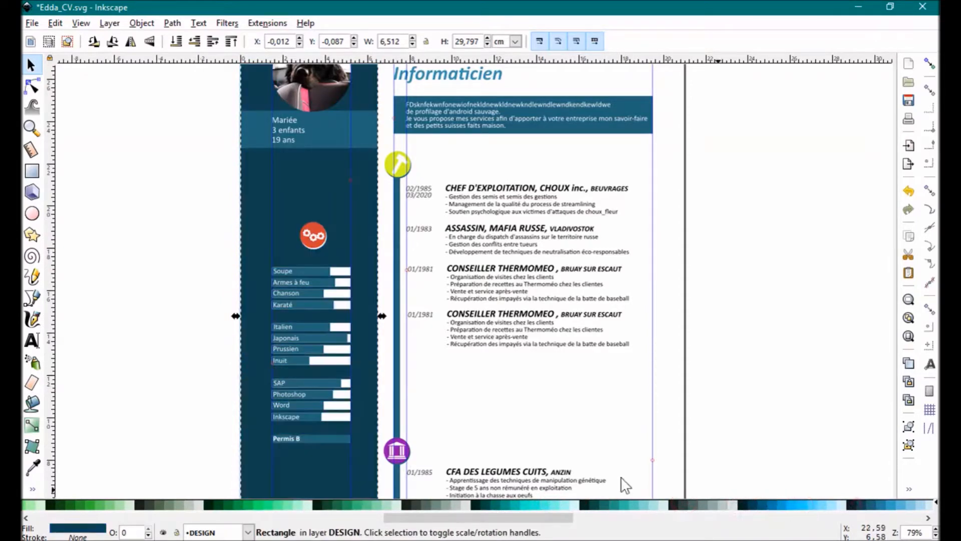
# Try a red fill on the sidebar rectangle, and replace it with bright orange (#ff6600).
pyautogui.moveTo(406, 515); pyautogui.dragTo(189, 513)
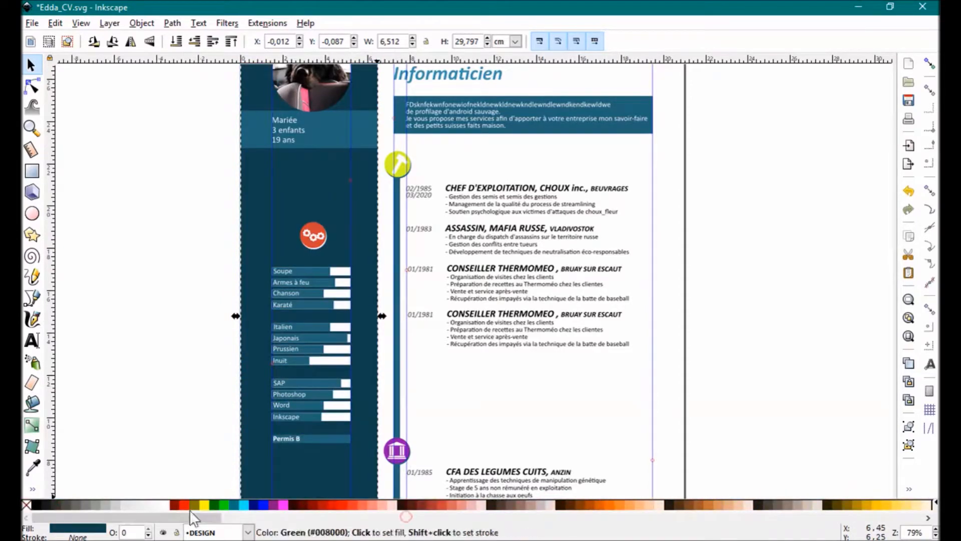
pyautogui.click(309, 505)
pyautogui.click(344, 506)
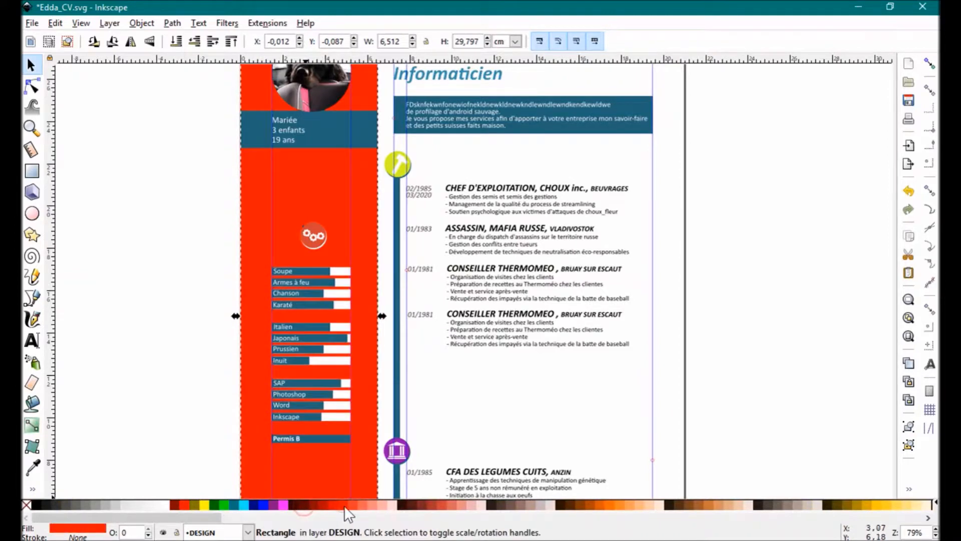
pyautogui.click(95, 290)
pyautogui.click(332, 425)
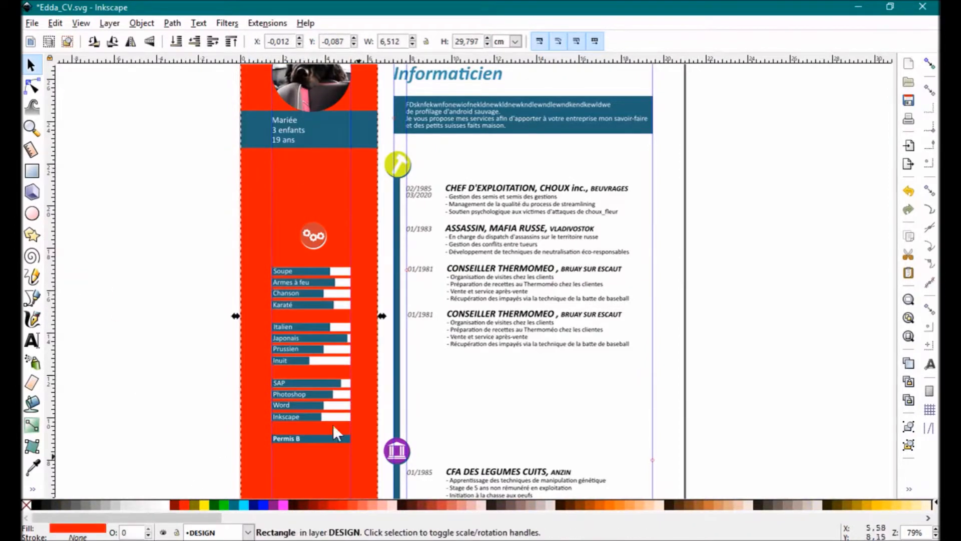
pyautogui.click(612, 504)
pyautogui.click(200, 323)
pyautogui.moveTo(180, 323); pyautogui.dragTo(179, 270)
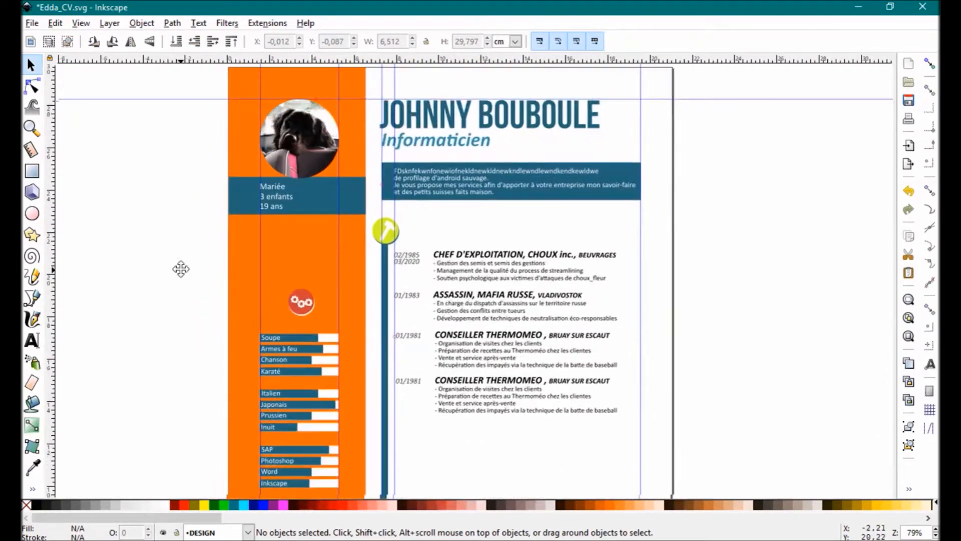
# Make TEXTE the current layer and unlock it.
pyautogui.scroll(1, 158, 269)
pyautogui.moveTo(277, 271); pyautogui.dragTo(185, 346)
pyautogui.click(311, 237)
pyautogui.press('Escape')
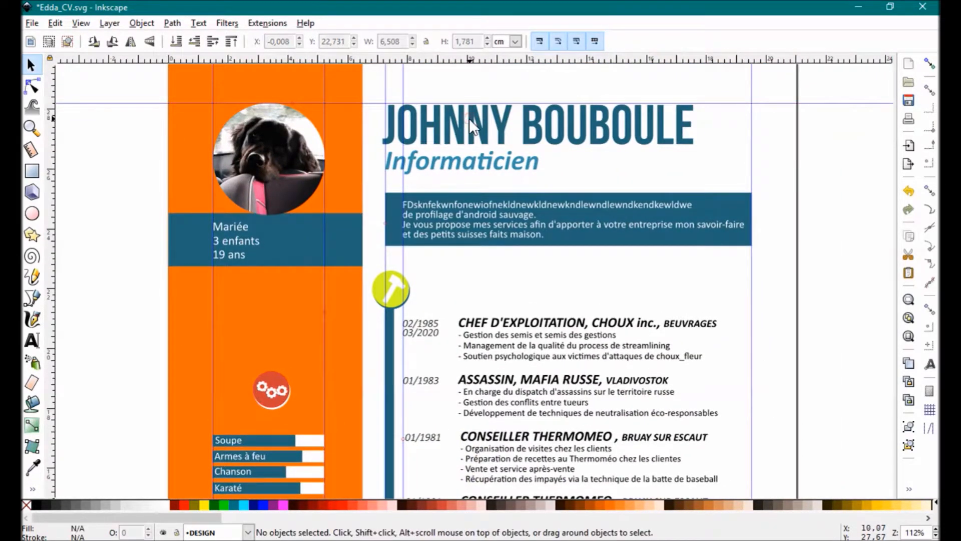
pyautogui.click(247, 532)
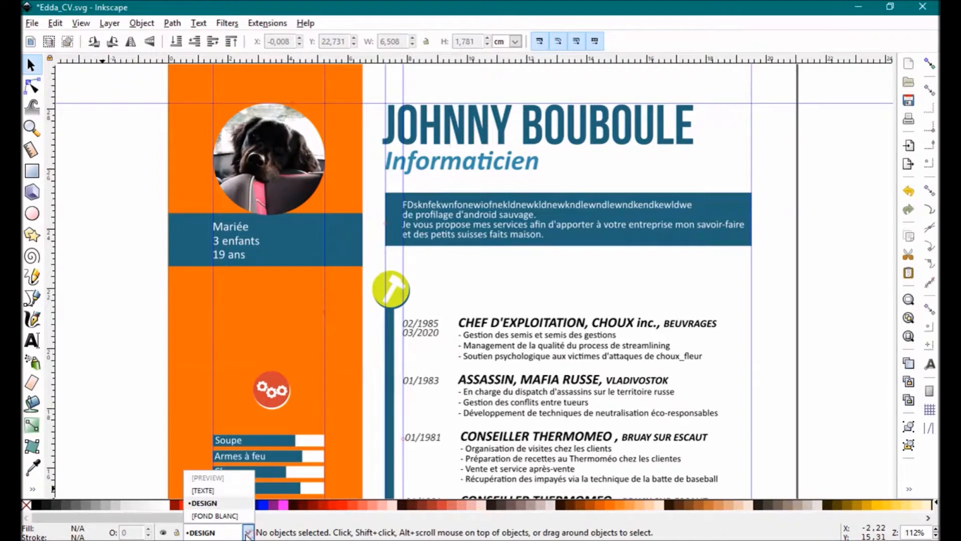
pyautogui.click(221, 490)
pyautogui.click(176, 532)
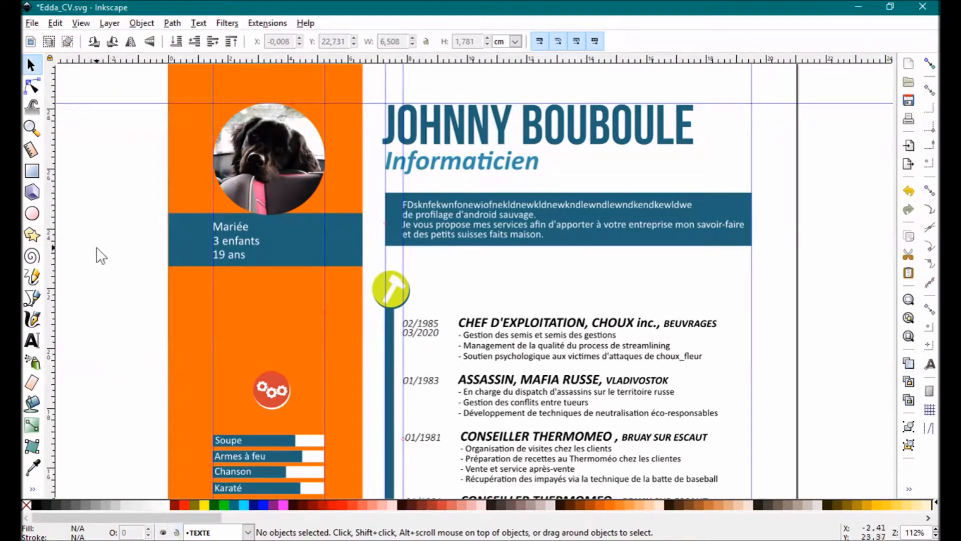
# Fill the large name heading with orange and change it to amber yellow from the palette.
pyautogui.click(423, 134)
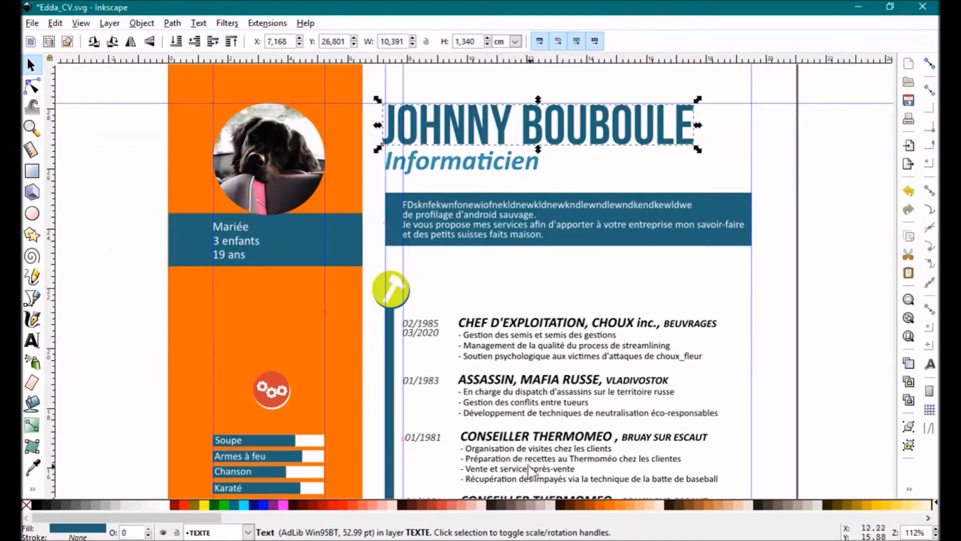
pyautogui.click(597, 504)
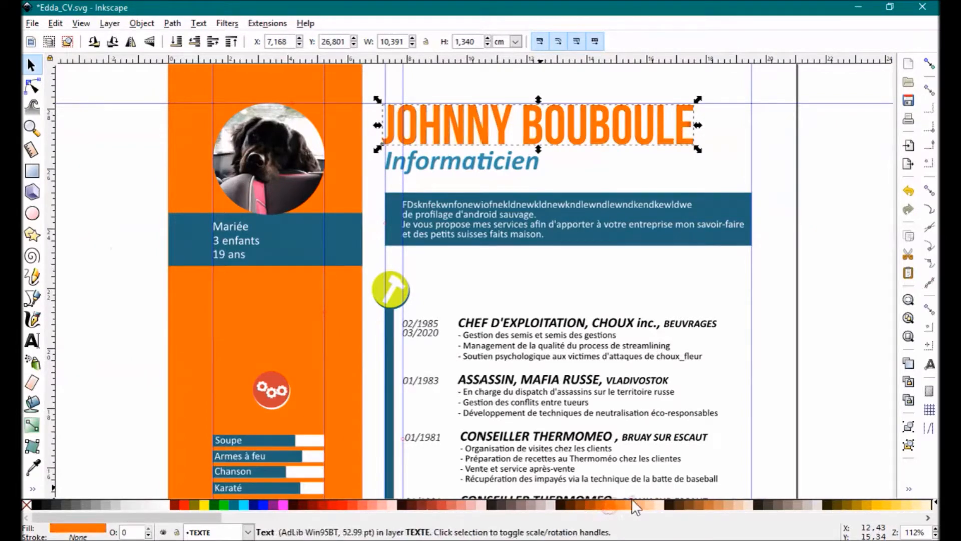
pyautogui.click(881, 506)
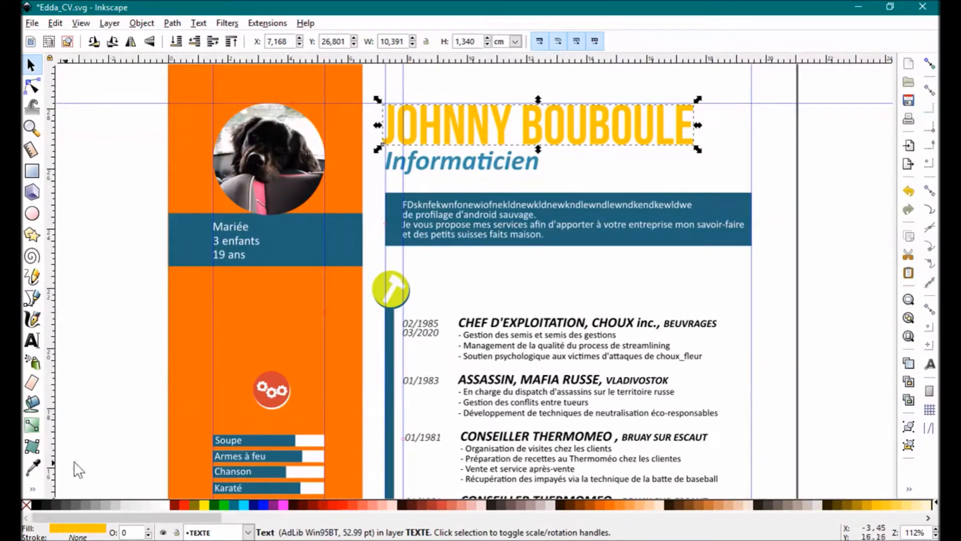
# Sample the orange sidebar, a white area and finally the pink in the dog photo to fill the name heading pink.
pyautogui.click(34, 468)
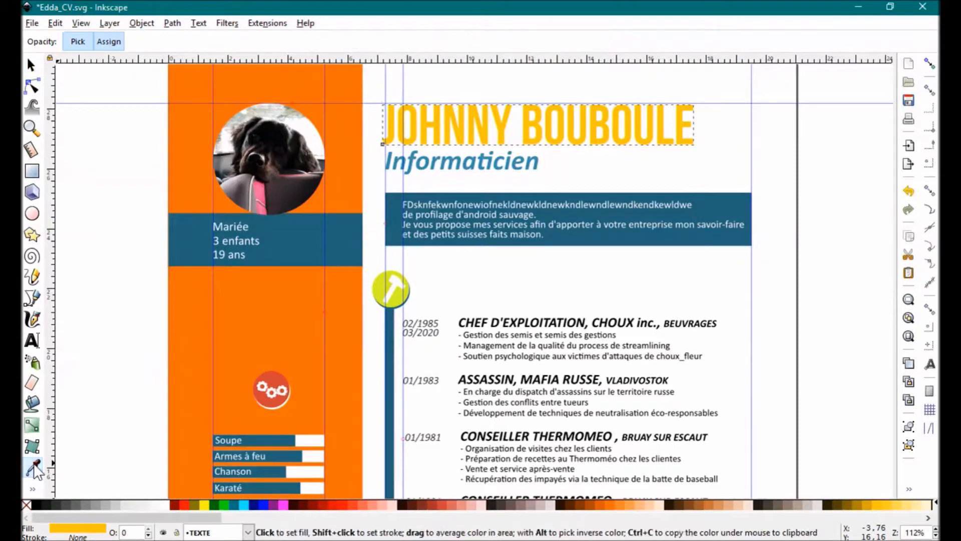
pyautogui.click(281, 307)
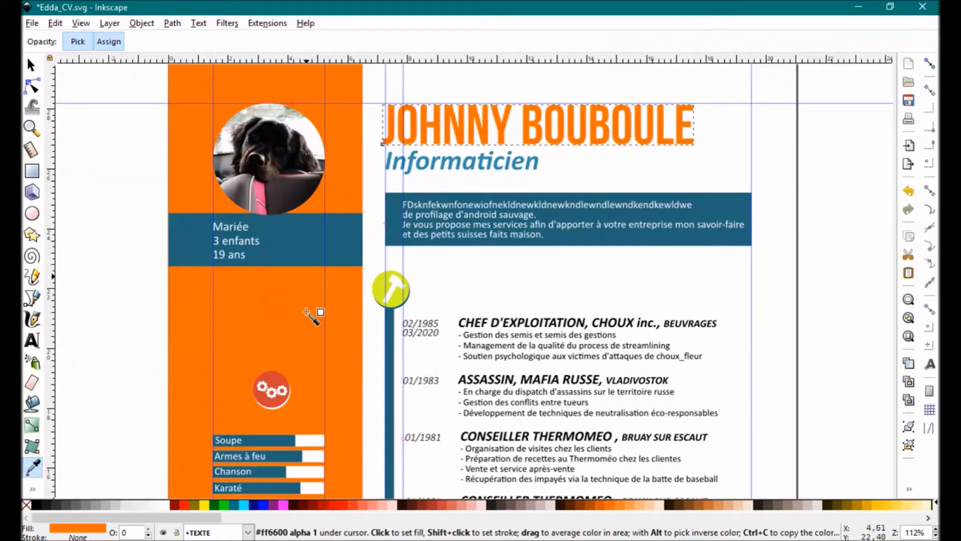
pyautogui.click(293, 441)
pyautogui.click(524, 169)
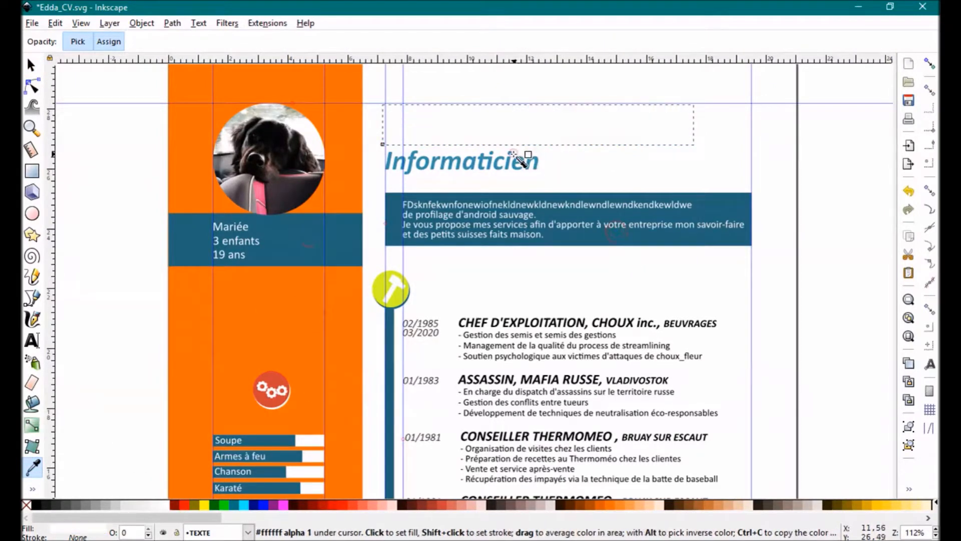
pyautogui.click(258, 190)
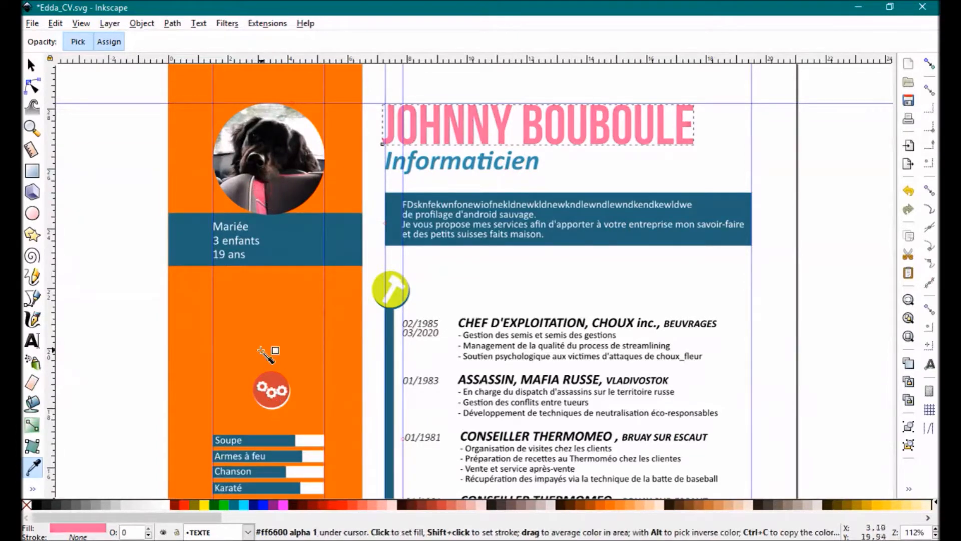
# Fill the orange sidebar rectangle with the pink sampled from the dog photo.
pyautogui.click(31, 65)
pyautogui.click(118, 204)
pyautogui.click(190, 373)
pyautogui.click(33, 467)
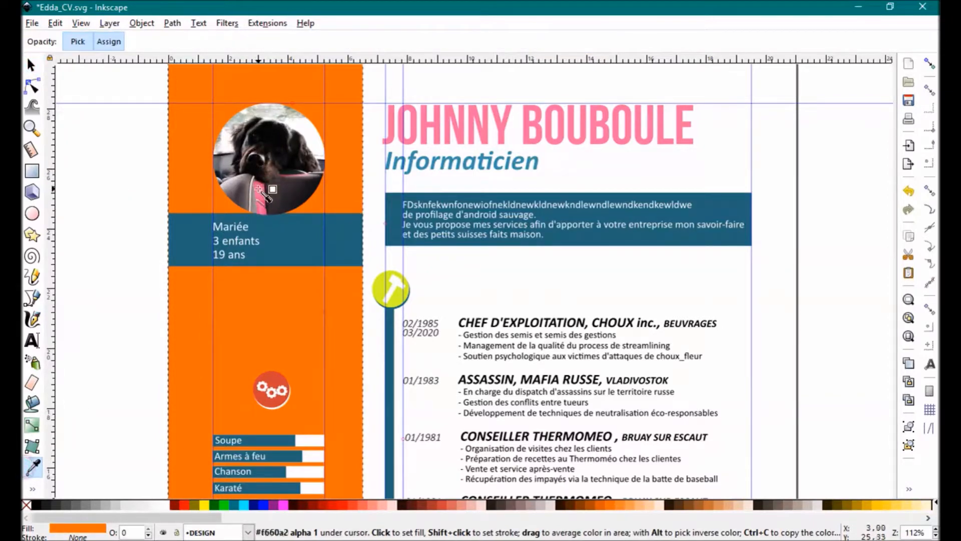
pyautogui.click(216, 279)
pyautogui.click(31, 64)
pyautogui.click(136, 205)
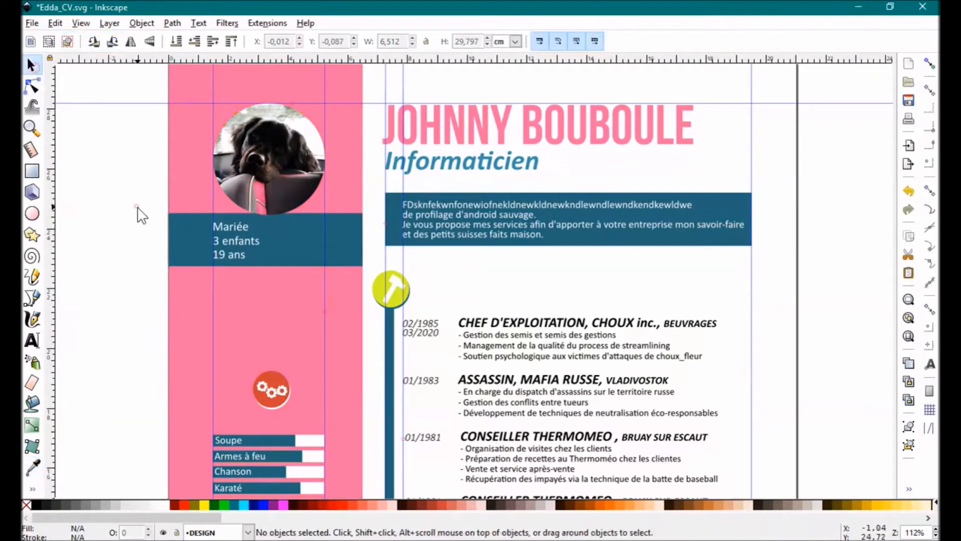
# Examine the pink-themed CV from the header down to the contact block at the foot of the sidebar.
pyautogui.scroll(-3, 301, 198)
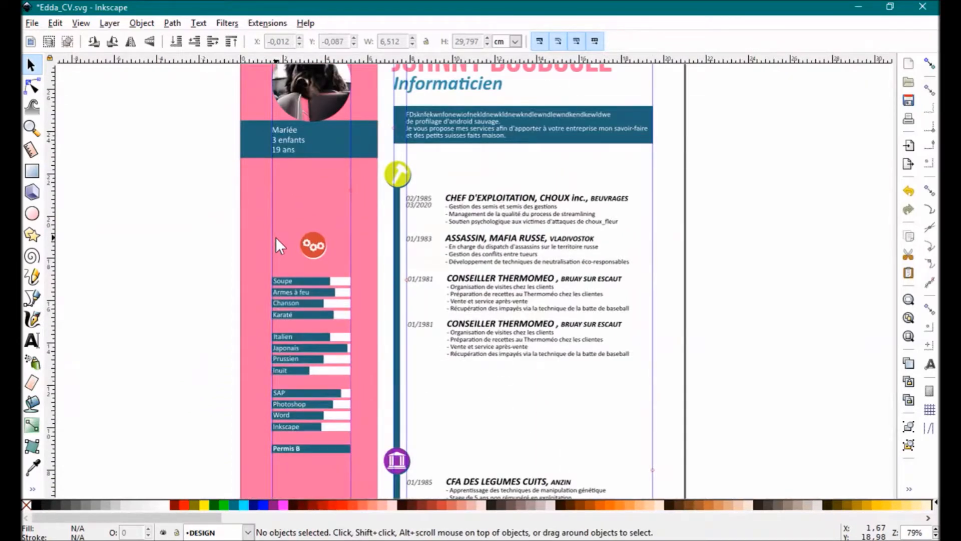
pyautogui.moveTo(180, 245); pyautogui.dragTo(121, 245)
pyautogui.scroll(-2, 157, 214)
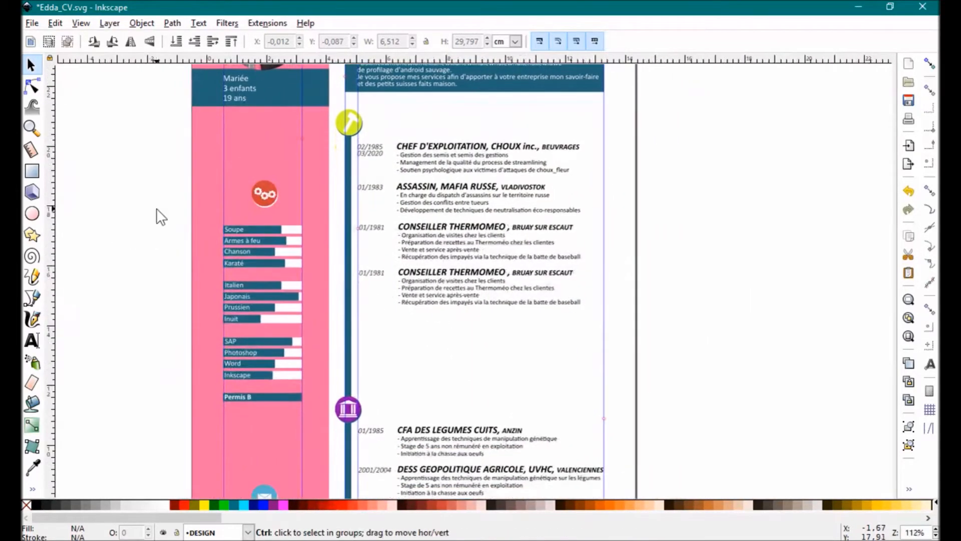
pyautogui.scroll(1, 163, 214)
pyautogui.scroll(-1, 163, 240)
pyautogui.scroll(-3, 170, 247)
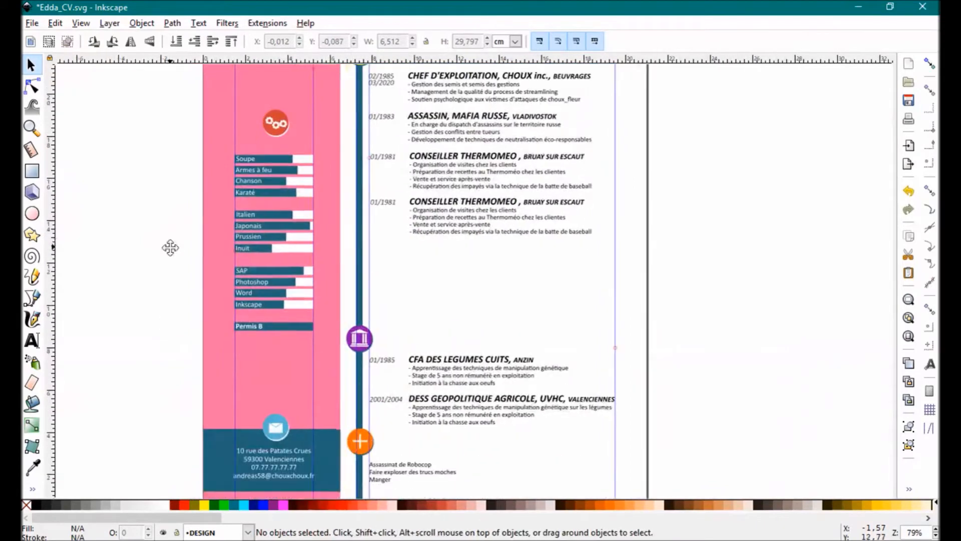
pyautogui.scroll(3, 170, 329)
pyautogui.scroll(-1, 204, 221)
# Draw a diagonal linear gradient on the pink sidebar rectangle, from outside its lower left up to just right of the job title.
pyautogui.click(215, 208)
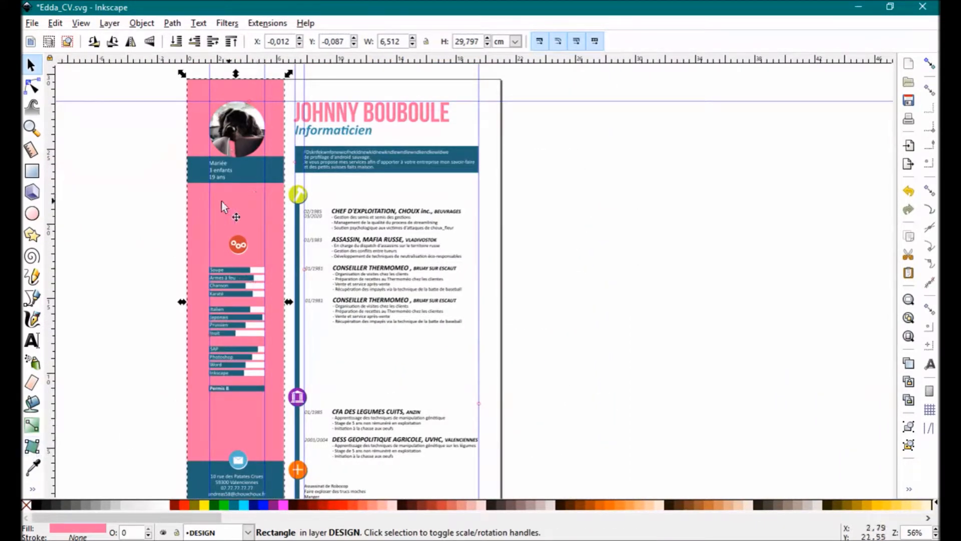
pyautogui.click(32, 426)
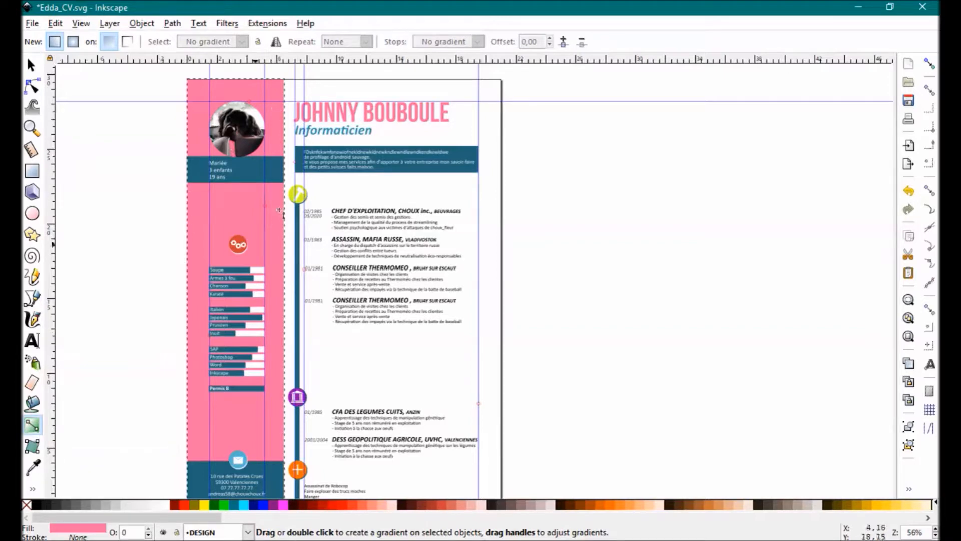
pyautogui.click(30, 64)
pyautogui.click(106, 193)
pyautogui.click(203, 213)
pyautogui.click(32, 425)
pyautogui.moveTo(142, 442); pyautogui.dragTo(393, 132)
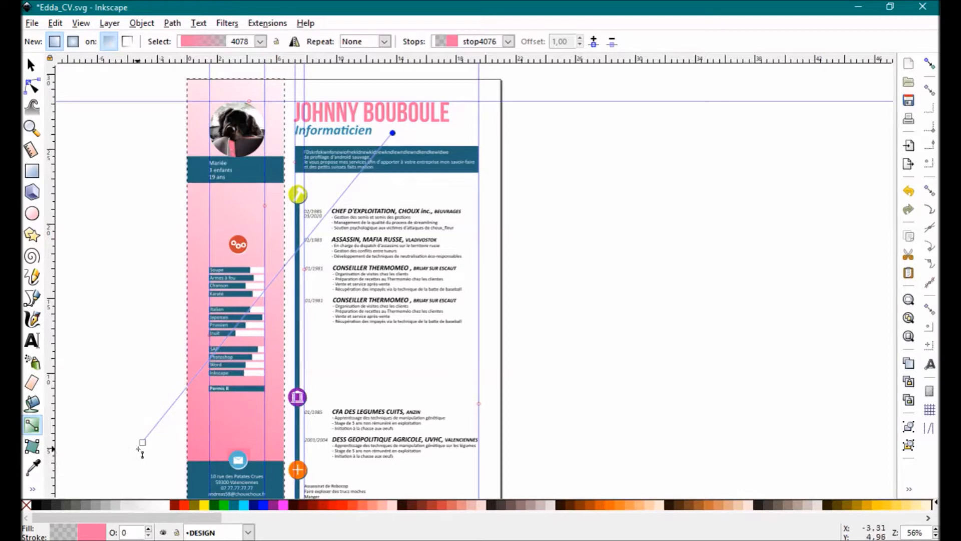
# Recolour the sidebar gradient with red at its lower start stop and yellow at its upper end stop.
pyautogui.click(142, 442)
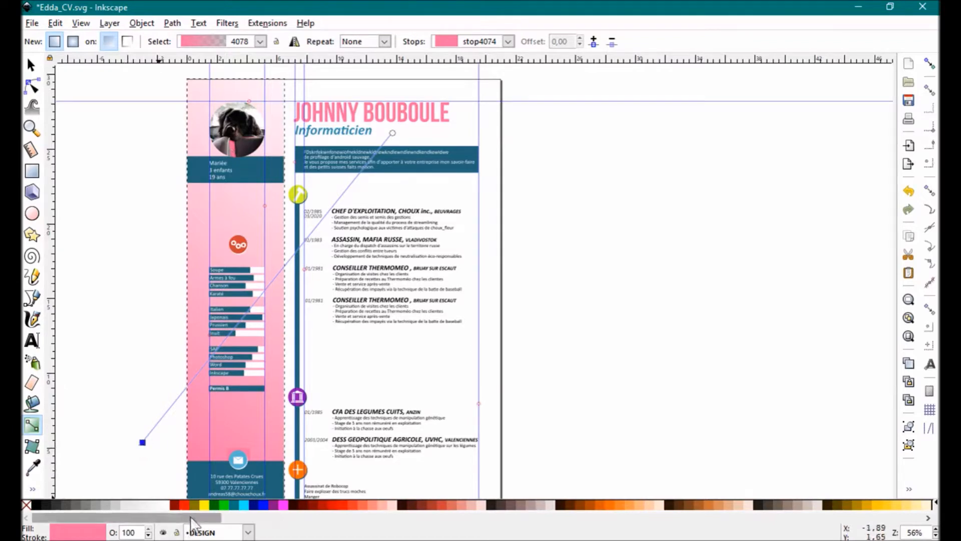
pyautogui.click(182, 504)
pyautogui.click(393, 133)
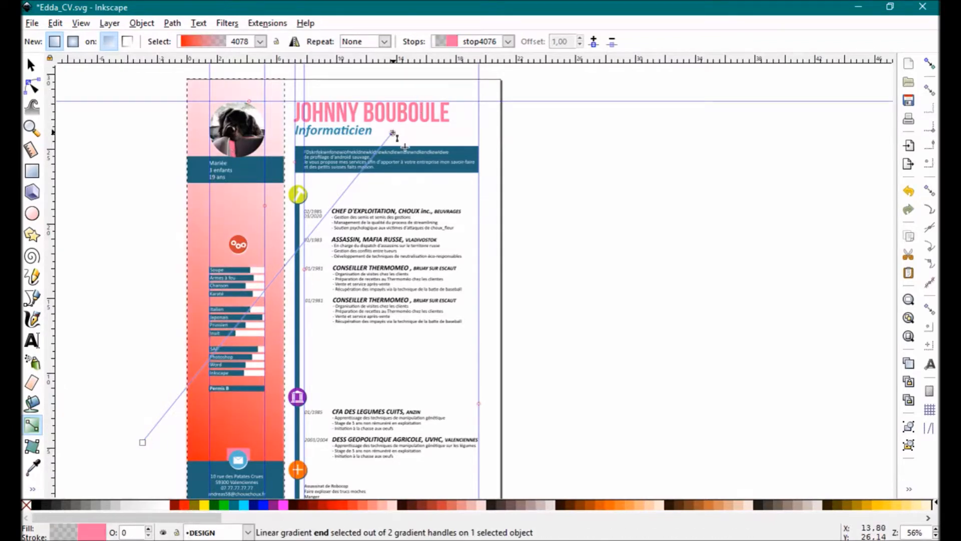
pyautogui.click(206, 502)
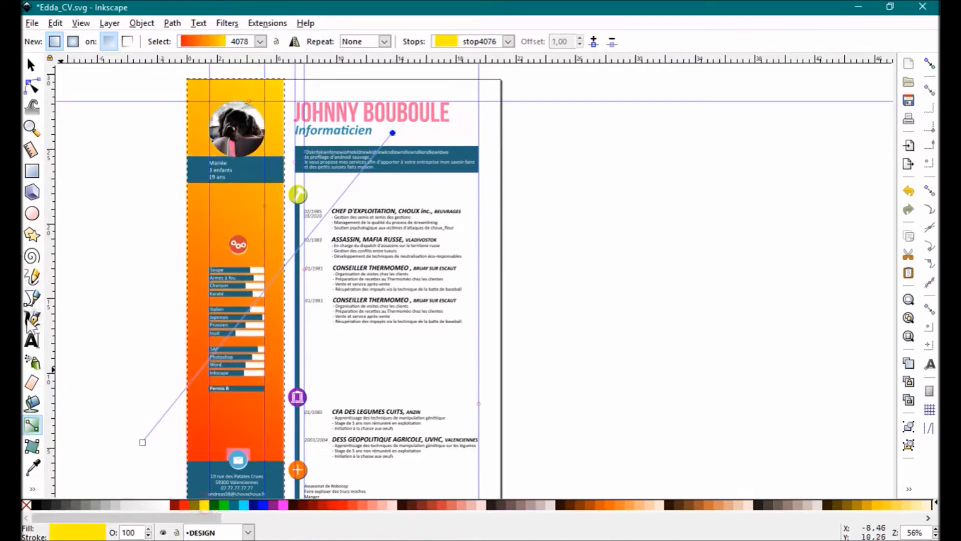
# Steepen the sidebar gradient, moving its end to the sidebar's upper right corner and its start just outside the lower left edge, and deselect it.
pyautogui.moveTo(392, 133); pyautogui.dragTo(268, 94)
pyautogui.moveTo(142, 443); pyautogui.dragTo(374, 410)
pyautogui.hscroll(-10, 578, 352)
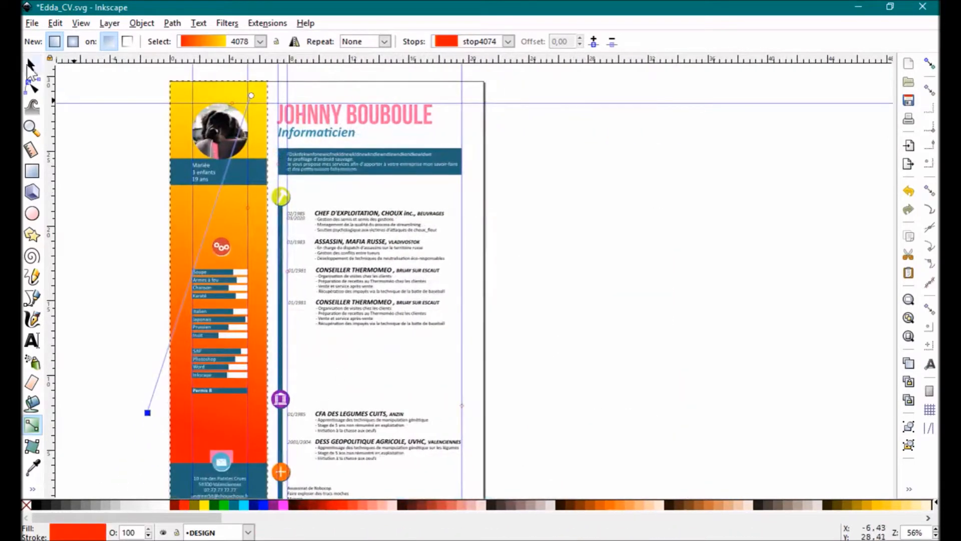
pyautogui.click(30, 70)
pyautogui.click(89, 172)
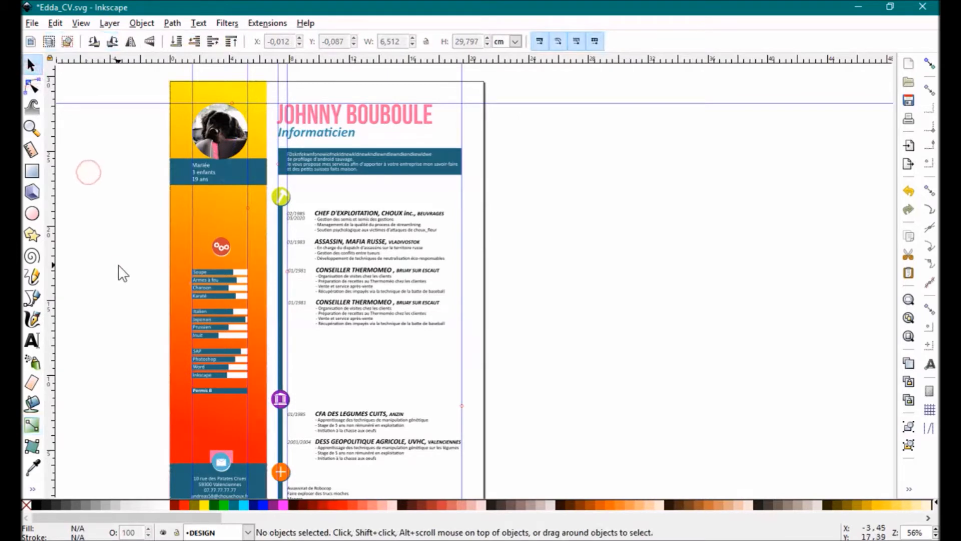
# Activate the Ellipse tool for drawing at the circular dog photo in the sidebar header.
pyautogui.hscroll(-3, 152, 283)
pyautogui.scroll(-1, 290, 232)
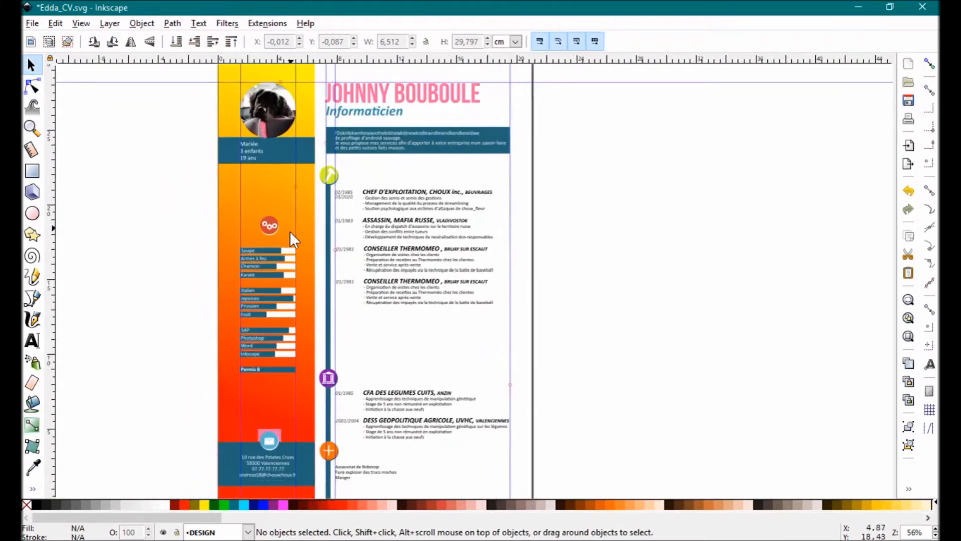
pyautogui.keyDown('ctrl'); pyautogui.scroll(2, 305, 232); pyautogui.keyUp('ctrl')
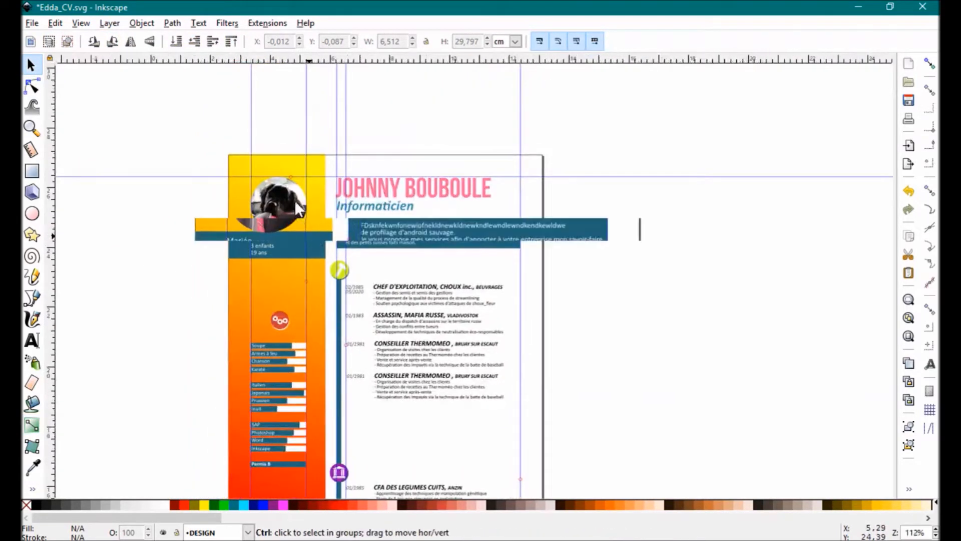
pyautogui.moveTo(285, 191); pyautogui.dragTo(315, 249)
pyautogui.keyDown('ctrl'); pyautogui.scroll(1, 280, 233); pyautogui.keyUp('ctrl')
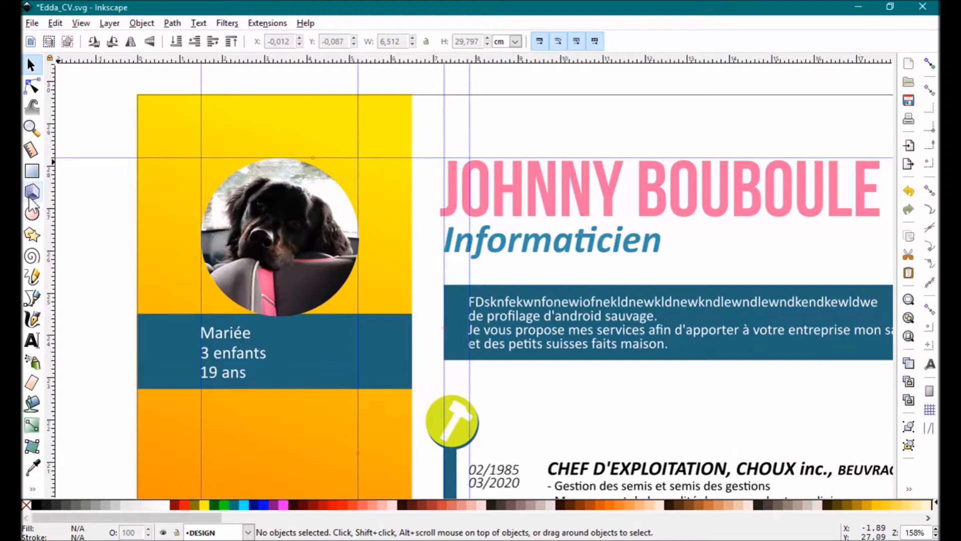
pyautogui.click(31, 215)
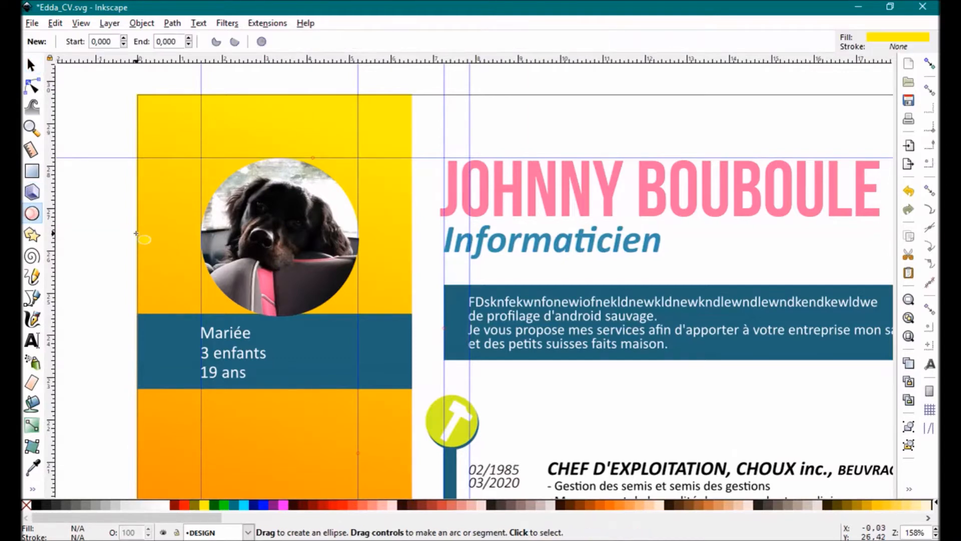